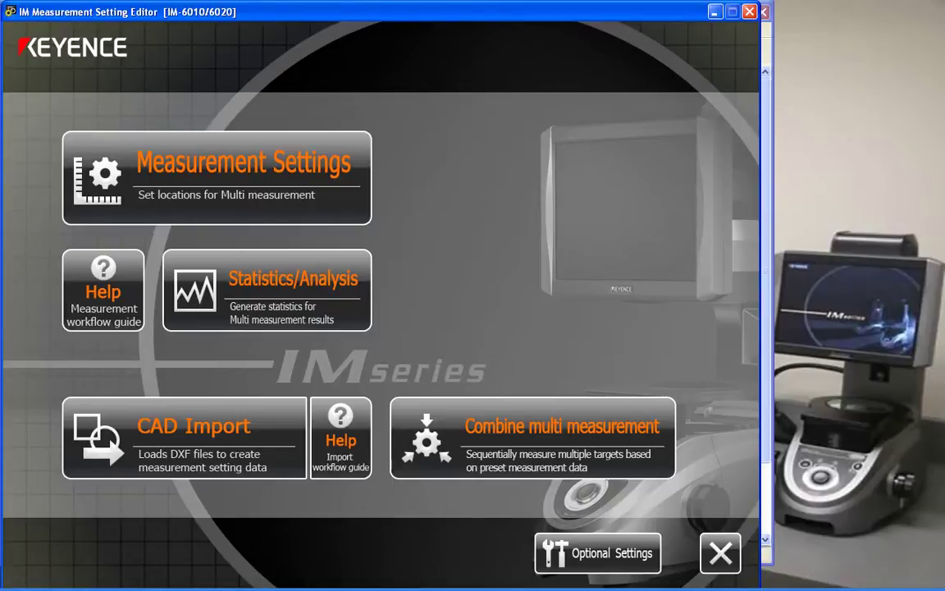
- Import the 2730 Test drawing file as CAD data
click(231, 432)
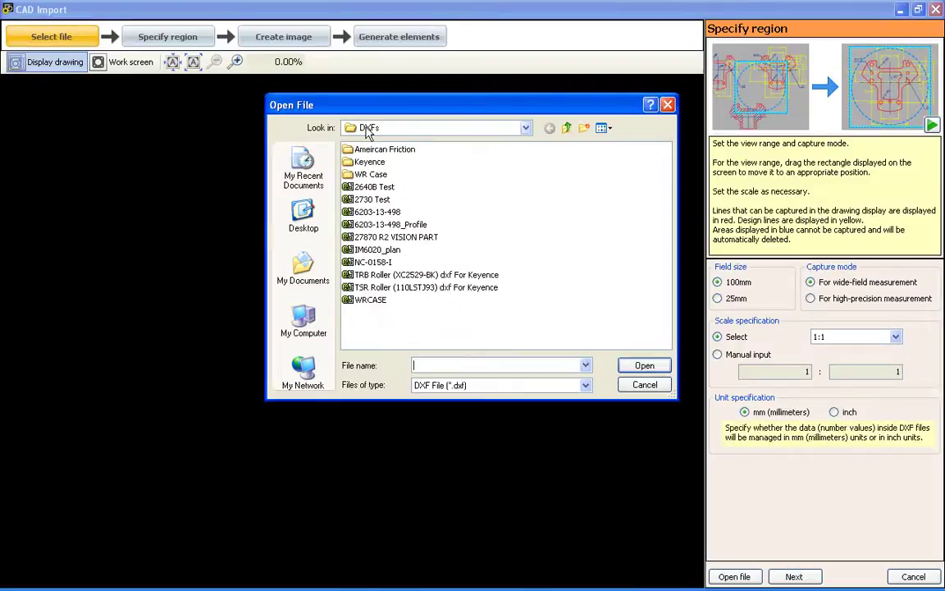
click(365, 201)
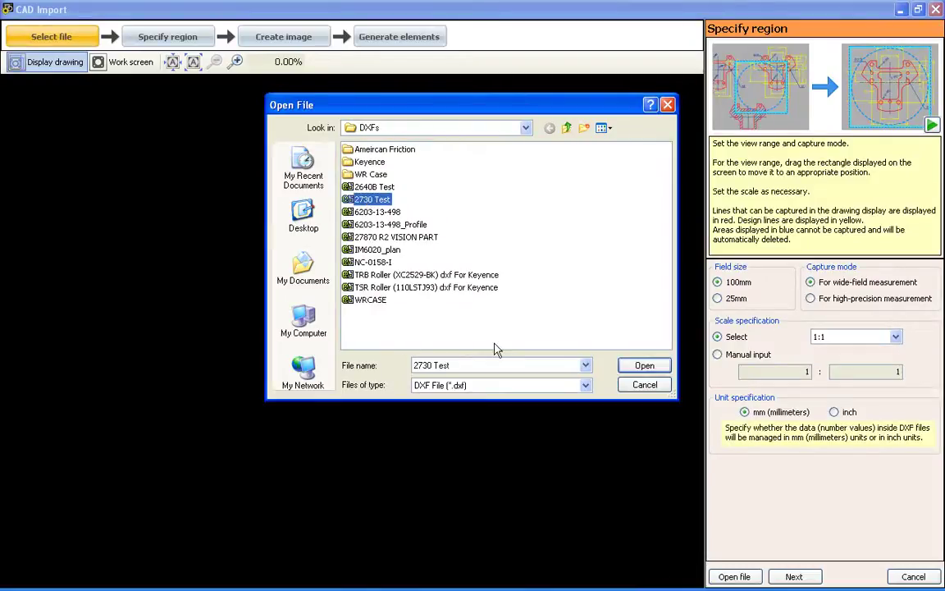
click(642, 366)
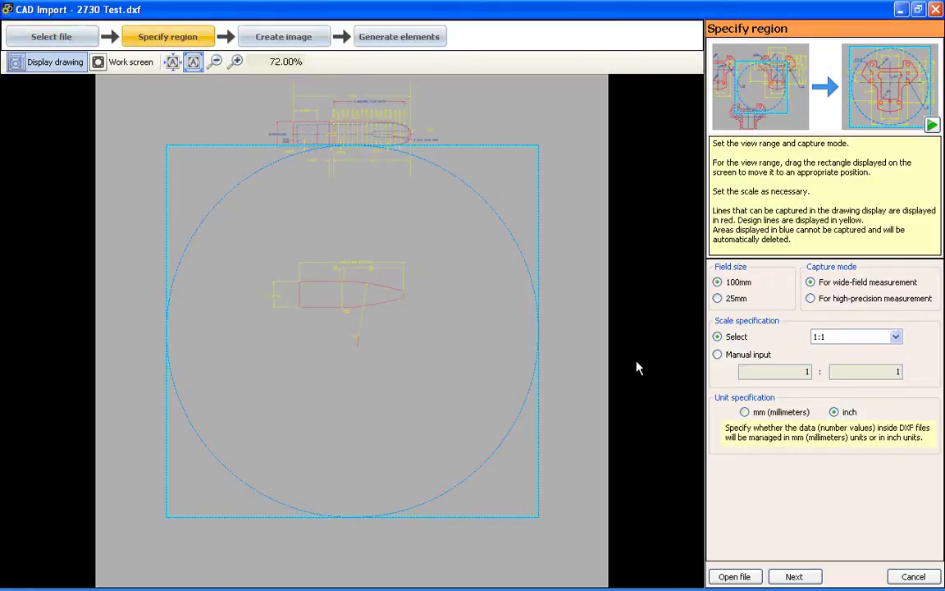
- Shift the capture region up-left over the drawings and advance to image creation
scroll(370, 296, up, 6)
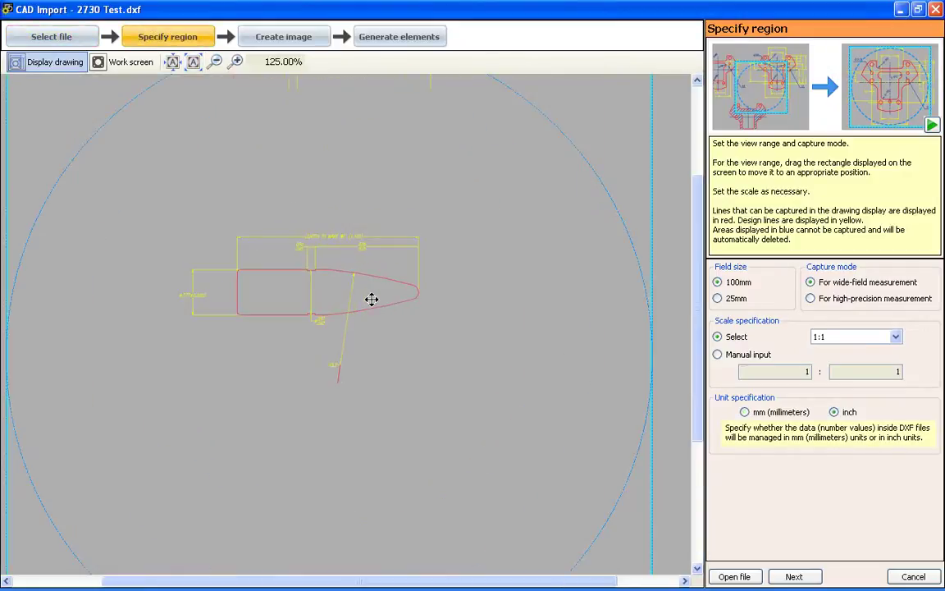
scroll(333, 290, up, 1)
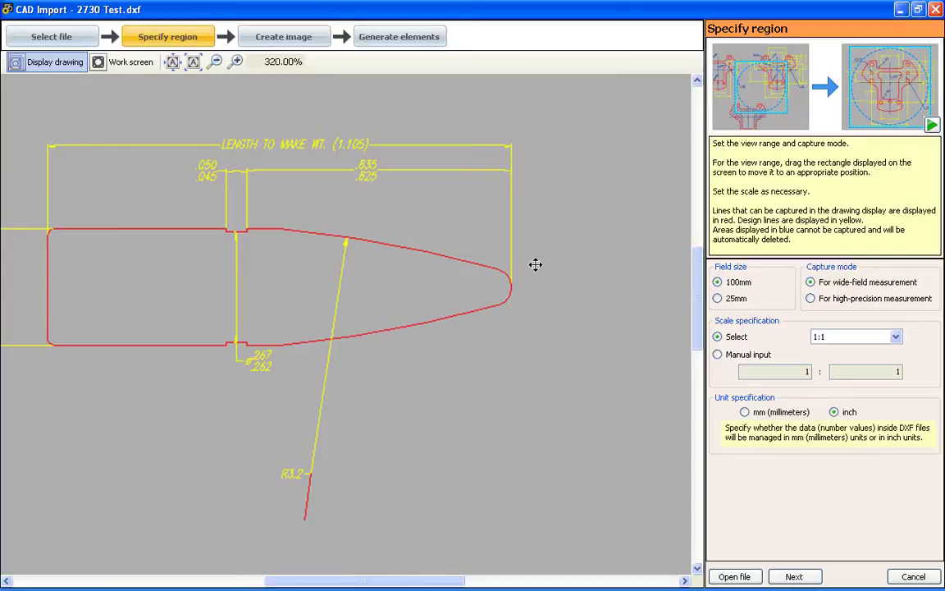
scroll(531, 264, down, 5)
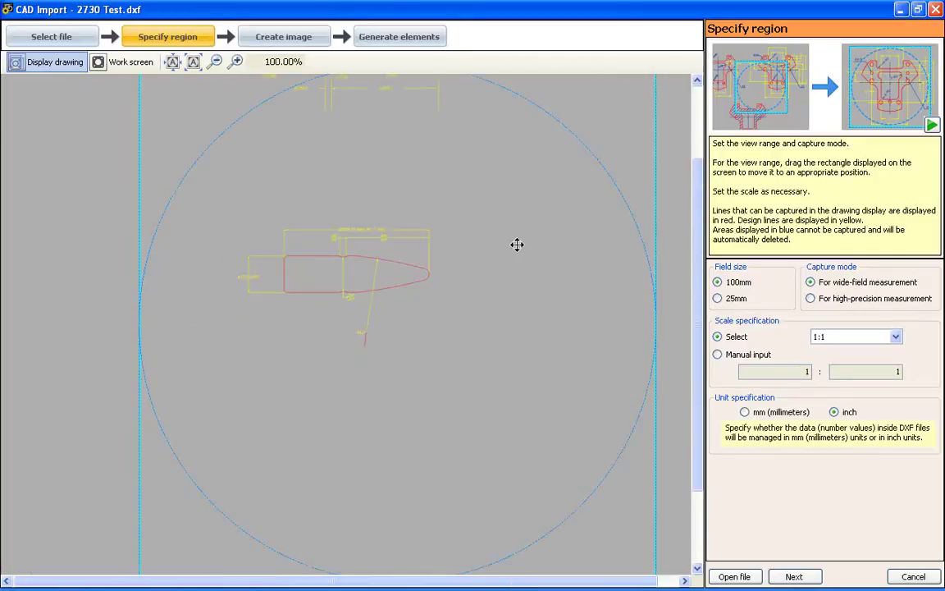
scroll(514, 241, down, 1)
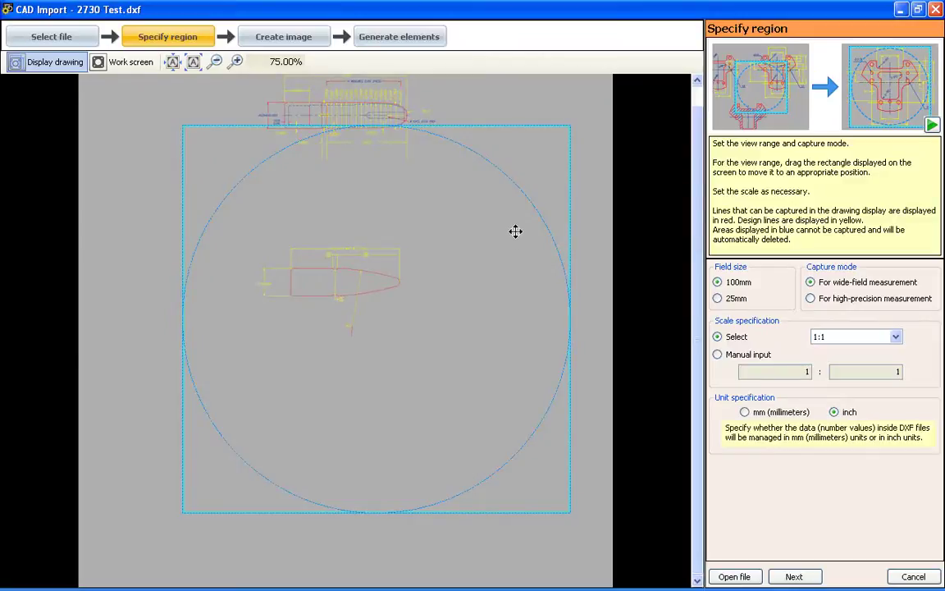
scroll(353, 78, up, 5)
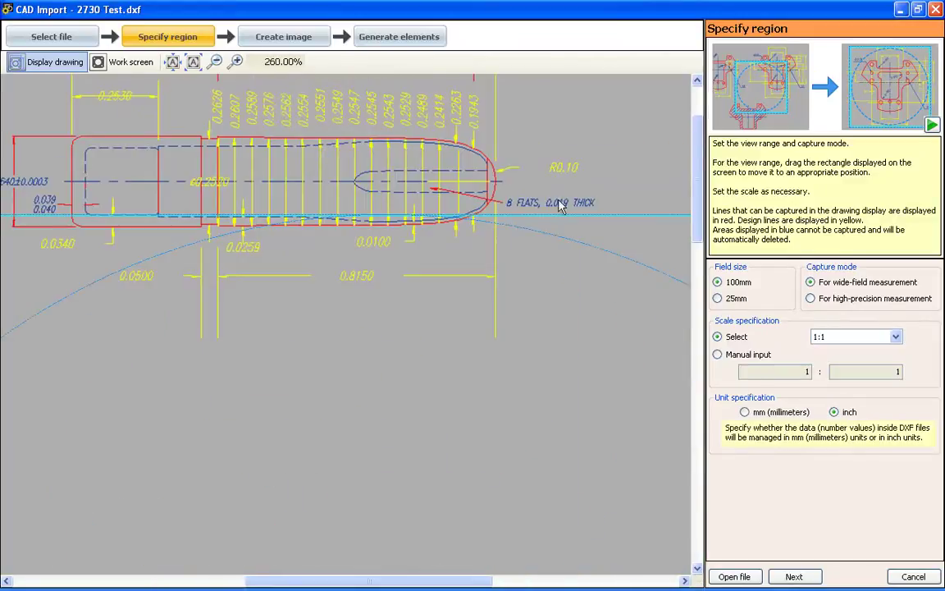
scroll(506, 212, down, 5)
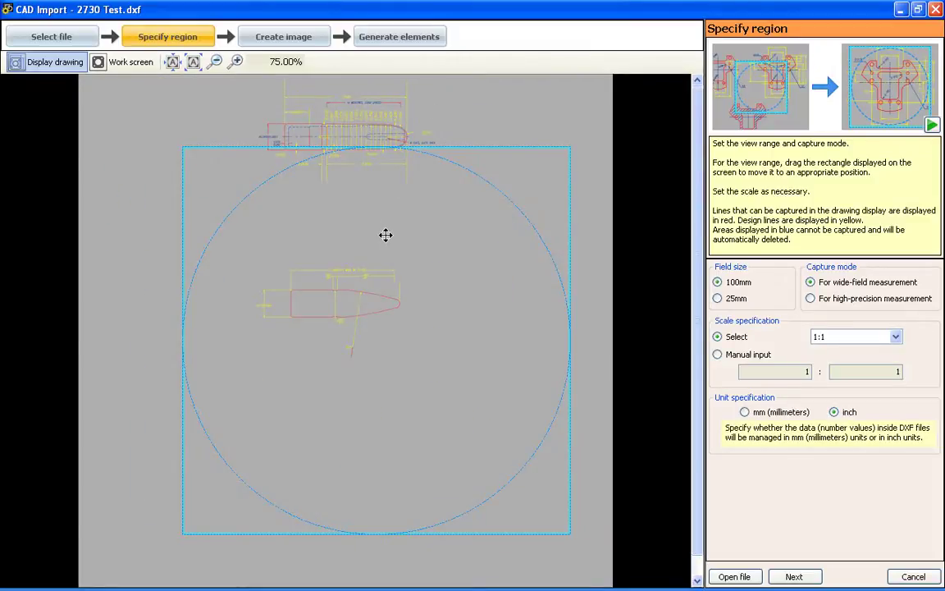
drag(381, 229, 360, 203)
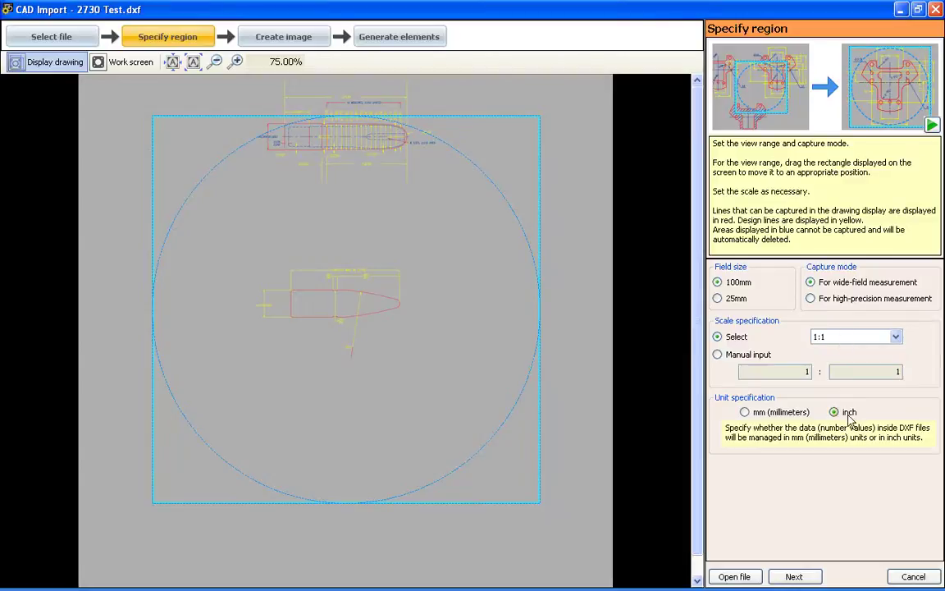
click(808, 579)
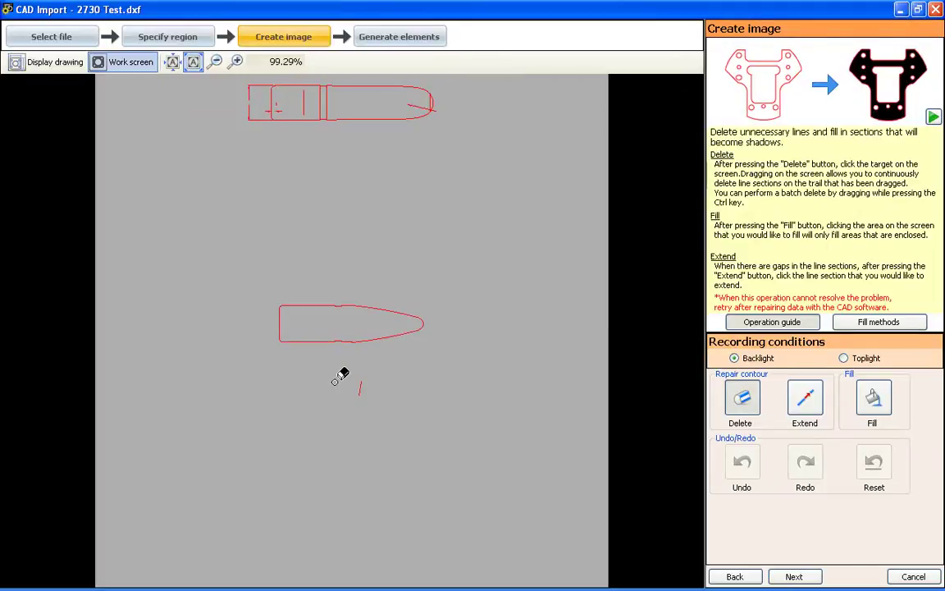
- Delete the stray line and upper duplicate outline, fill the bullet profile solid black, and continue
click(358, 386)
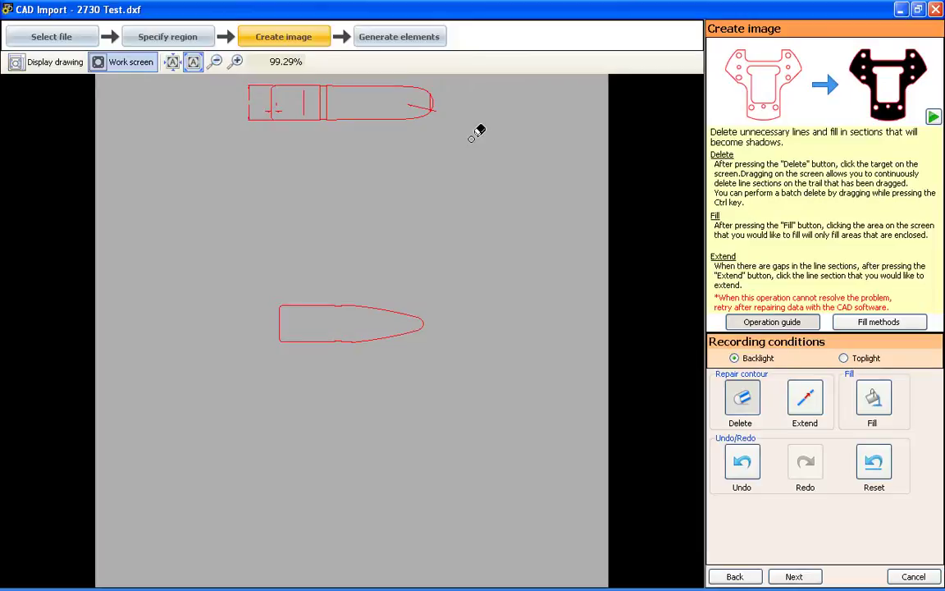
click(322, 97)
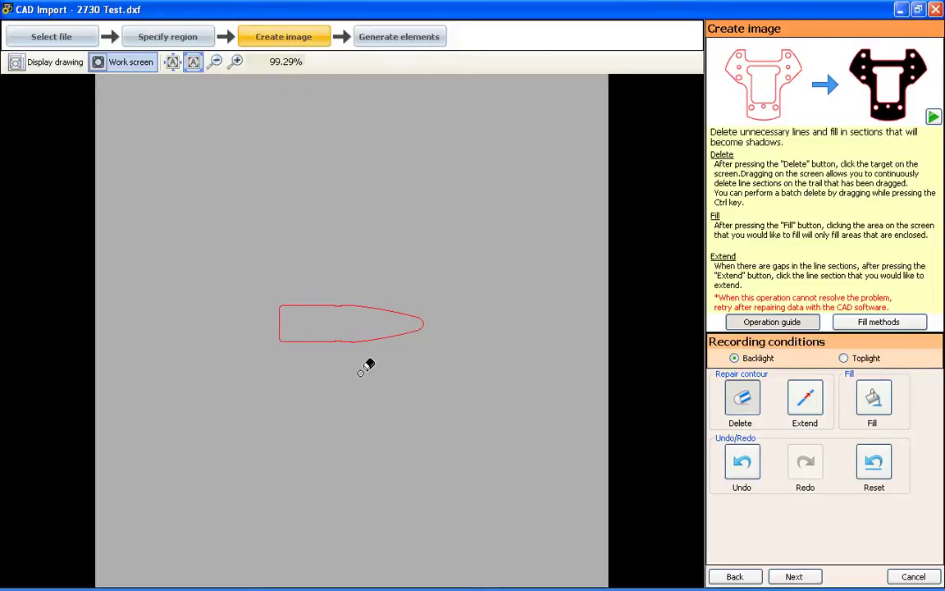
scroll(361, 320, up, 5)
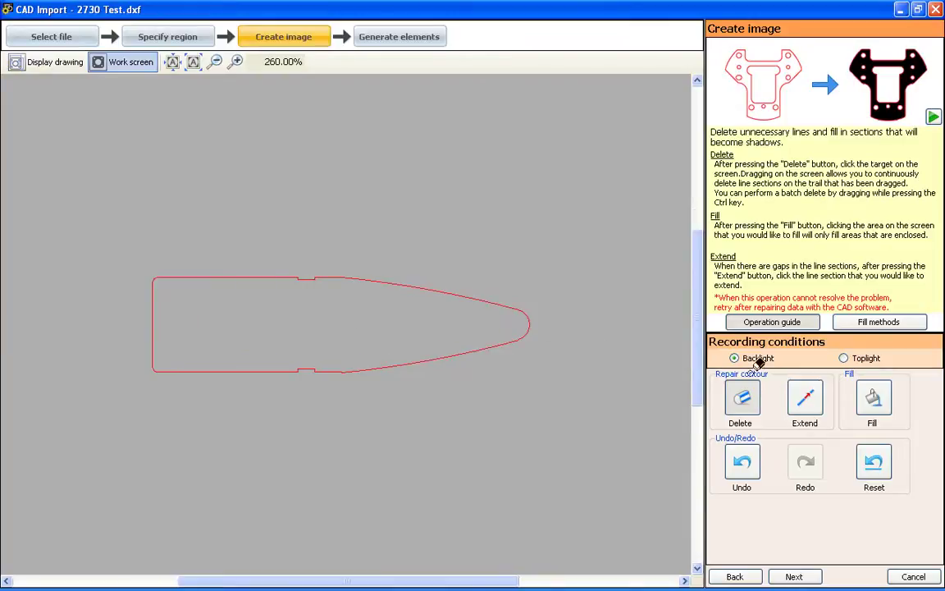
click(872, 398)
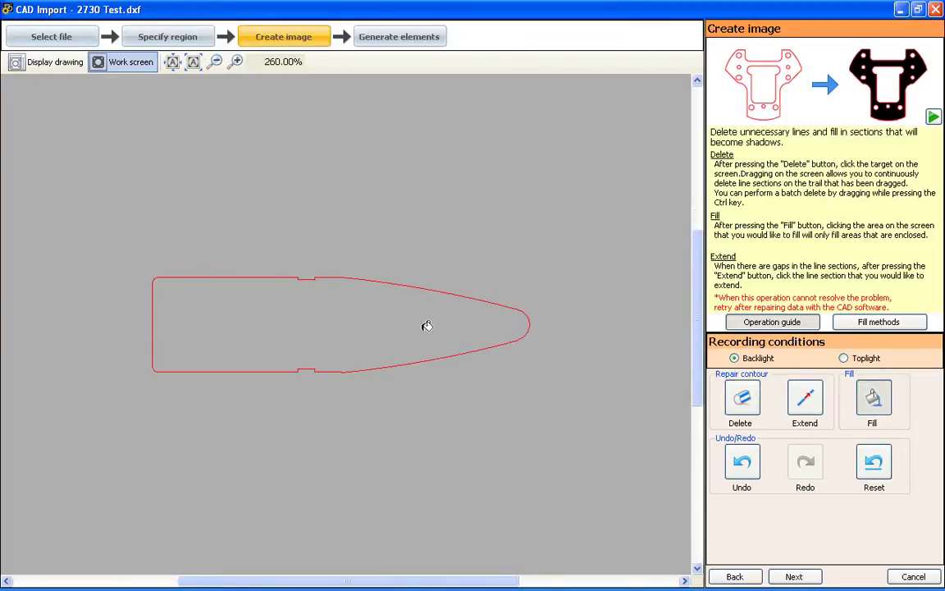
click(365, 316)
click(796, 578)
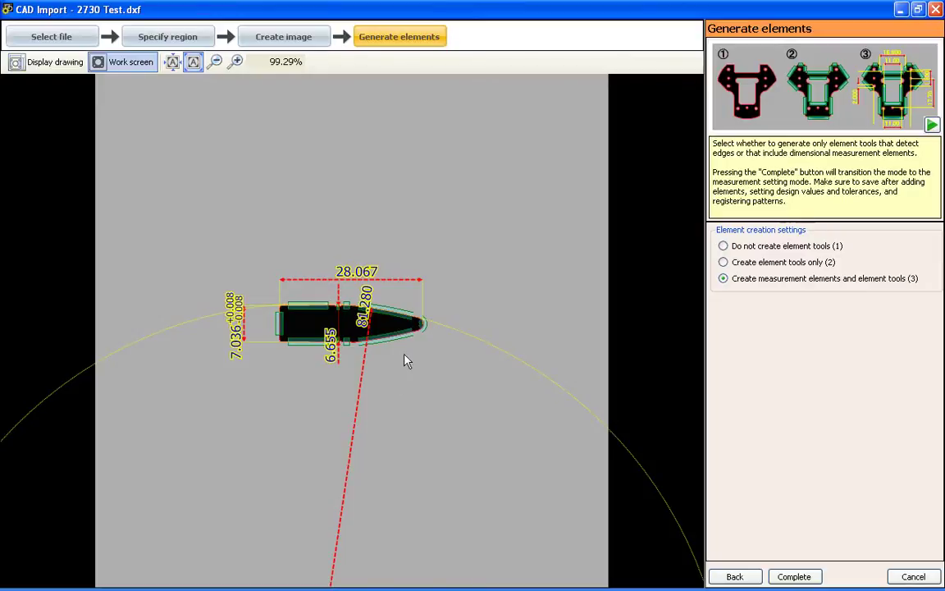
- Choose 'Do not create element tools (1)' and complete the CAD import
scroll(390, 330, up, 2)
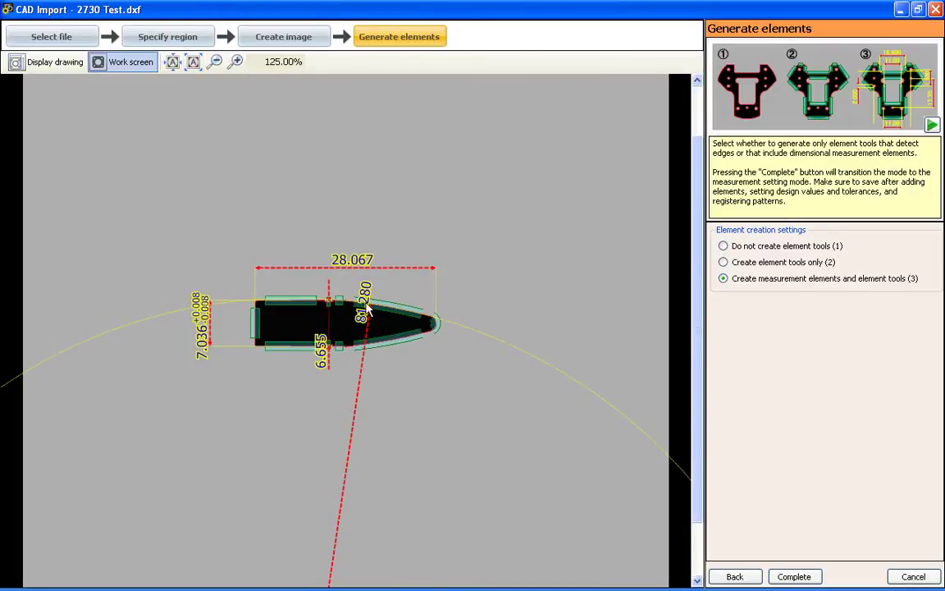
click(723, 246)
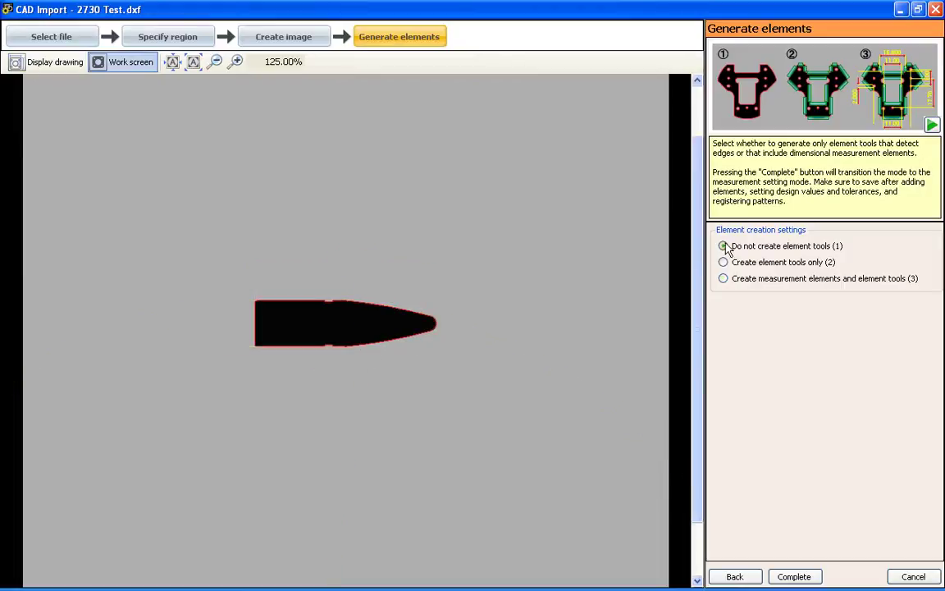
click(792, 576)
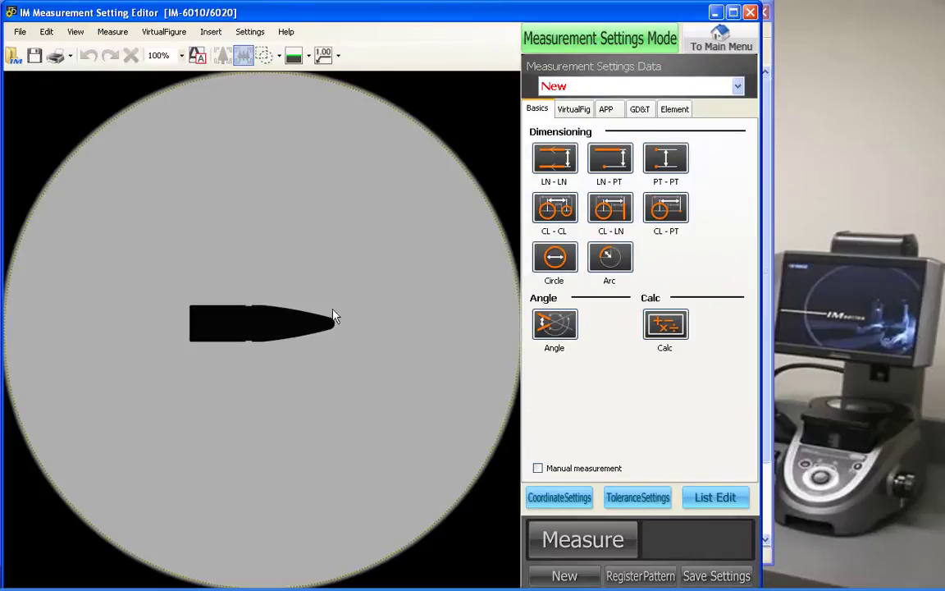
scroll(266, 322, up, 4)
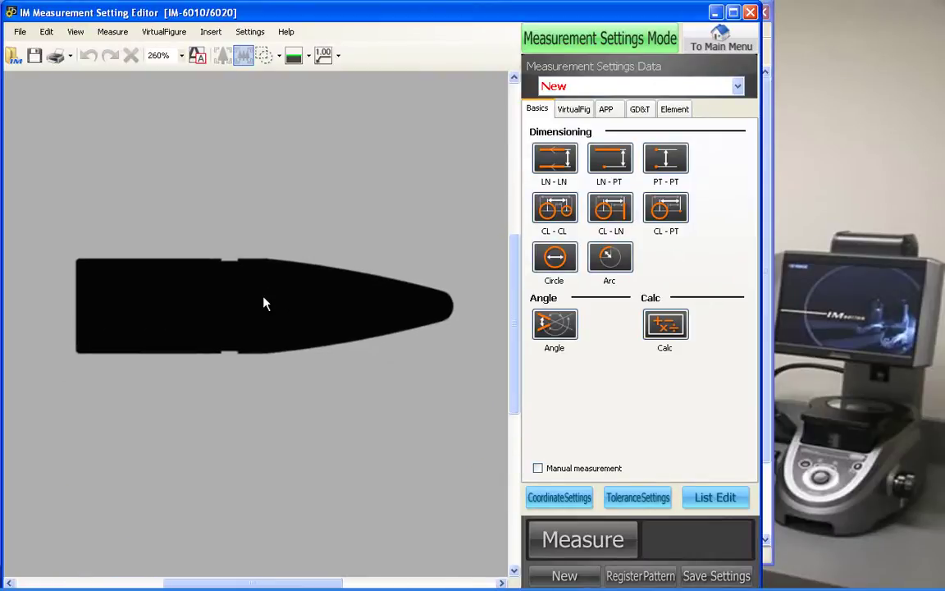
scroll(264, 303, up, 2)
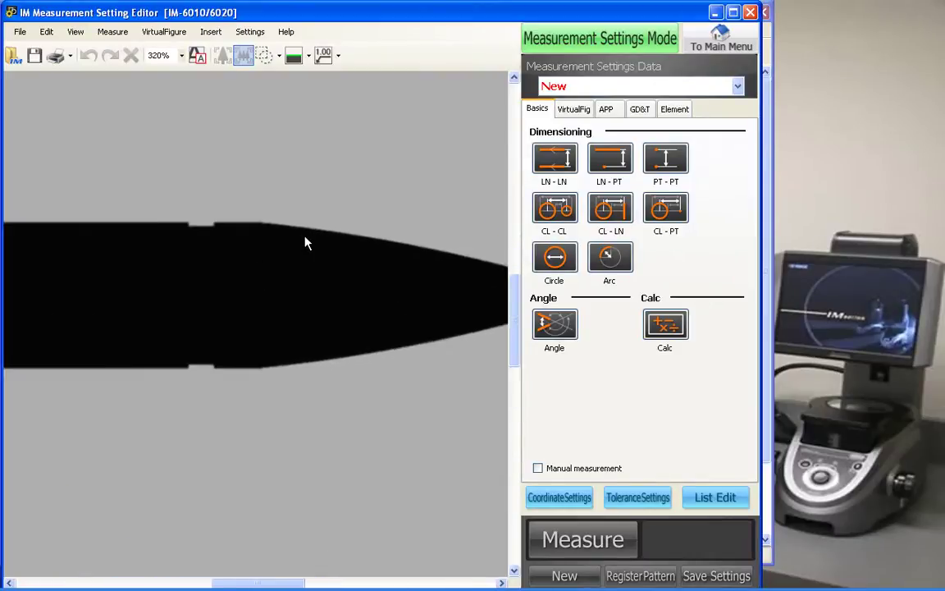
scroll(305, 239, up, 3)
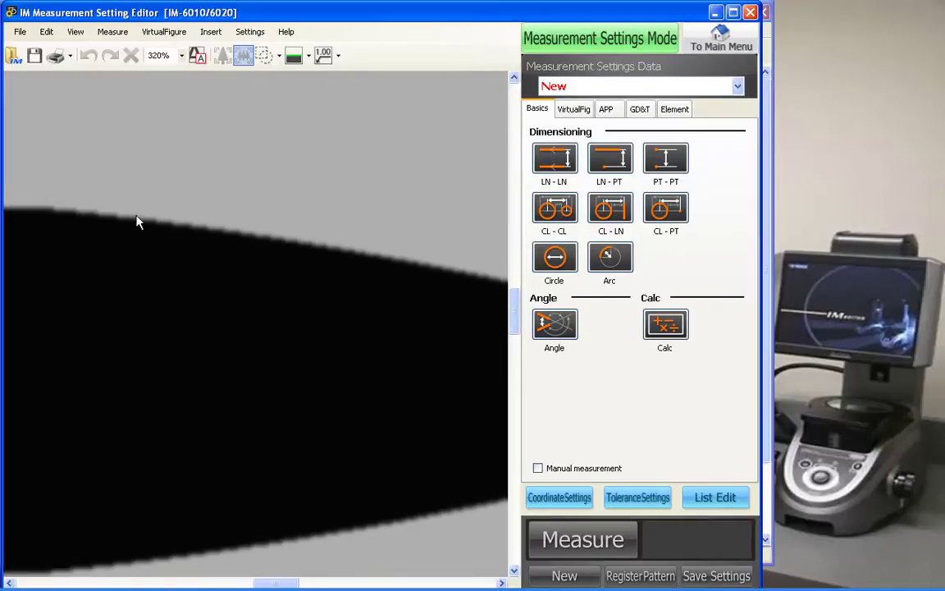
scroll(353, 261, up, 3)
scroll(251, 265, down, 3)
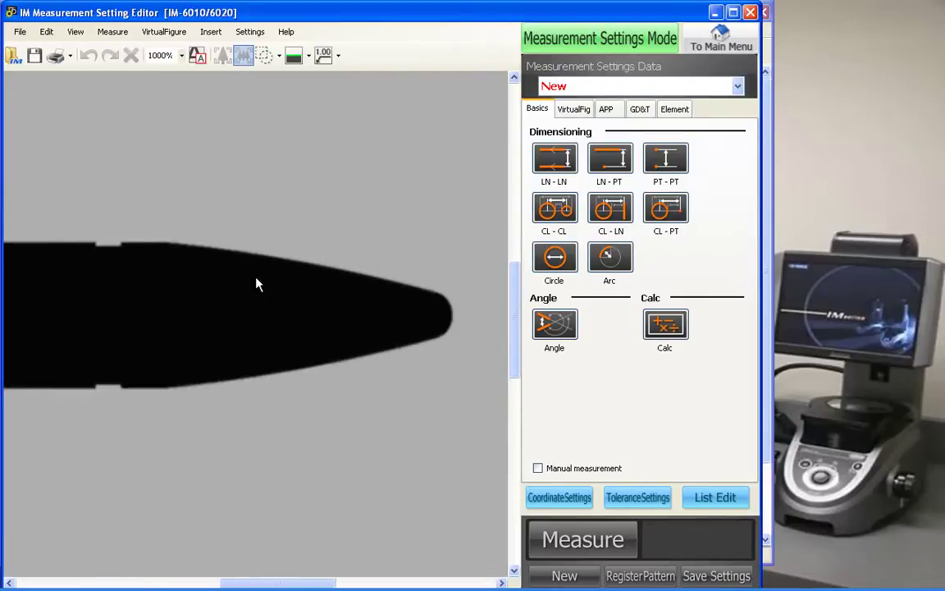
drag(272, 283, 318, 260)
scroll(307, 264, down, 1)
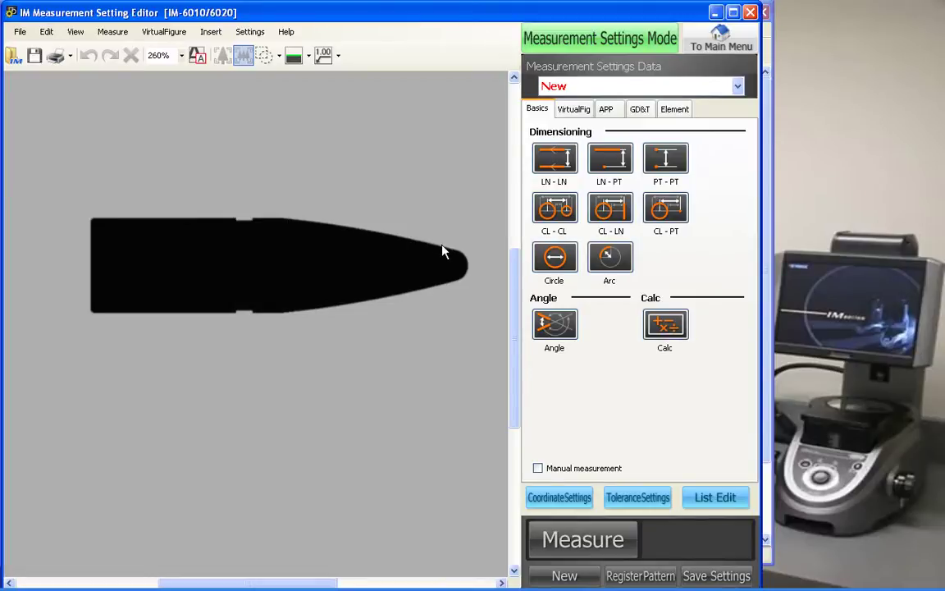
- Display CAD elements and base coordinates on the bullet, checking the coordinate settings
click(279, 56)
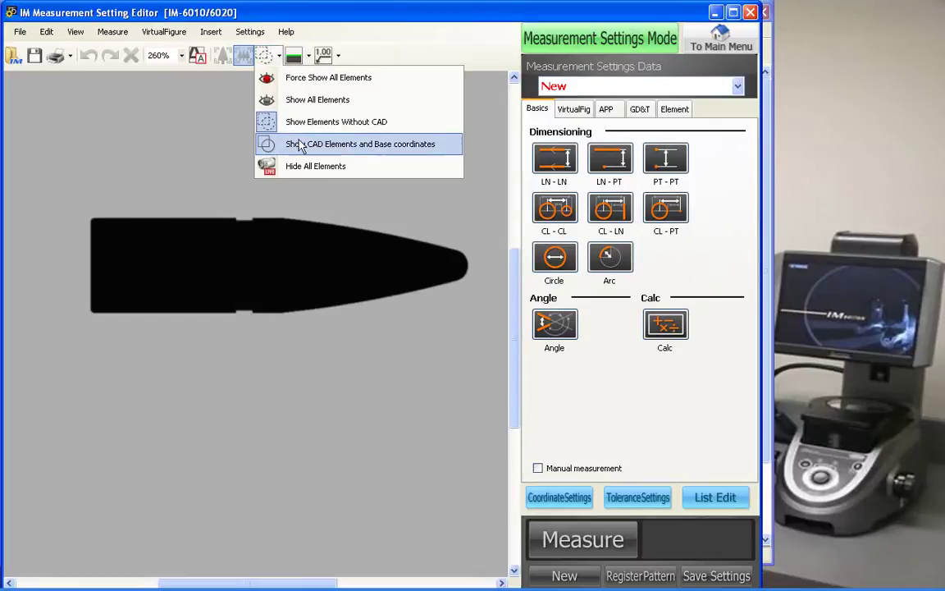
click(344, 146)
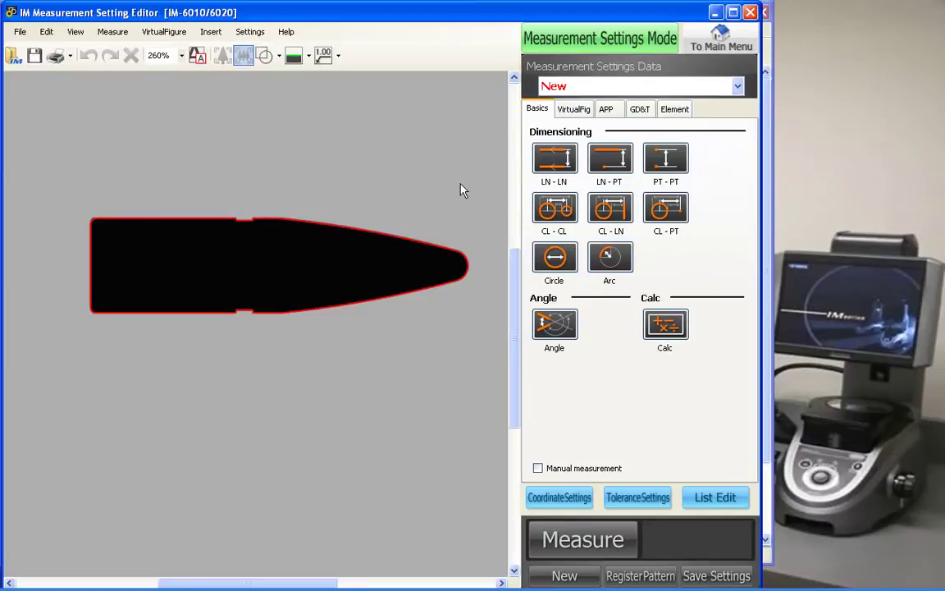
click(580, 499)
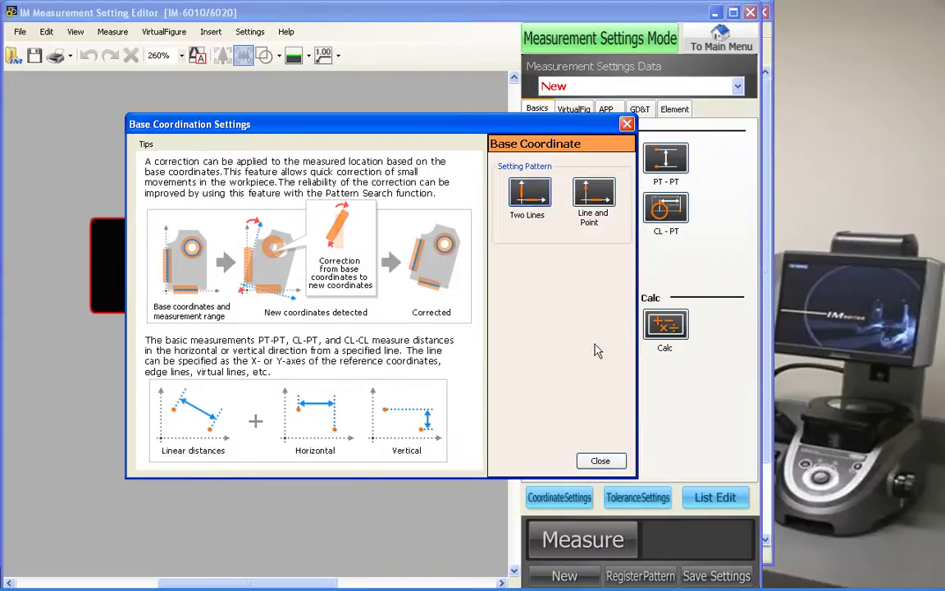
click(600, 461)
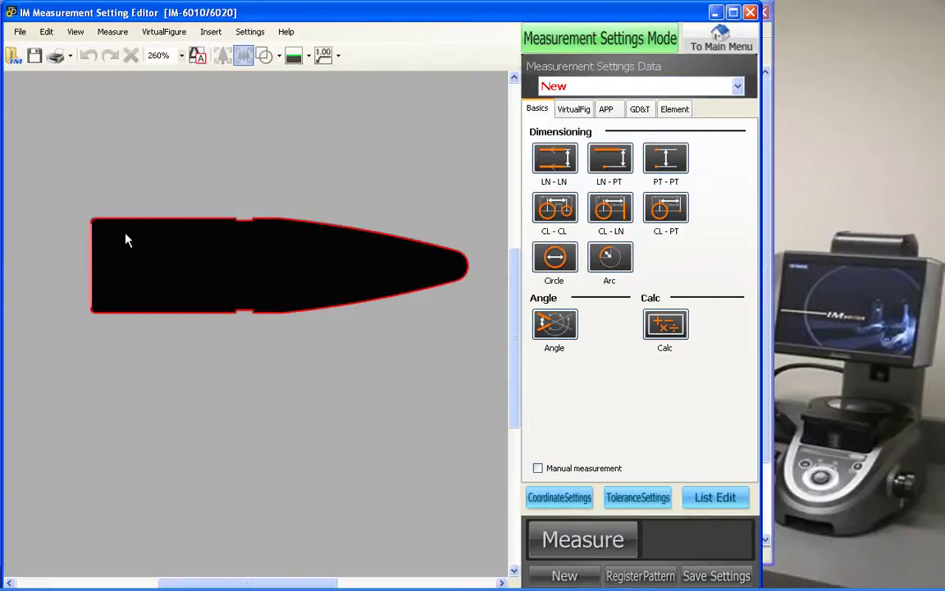
- Create bisector BISECTOR001 between the bullet's top and bottom edges and show all elements
click(575, 111)
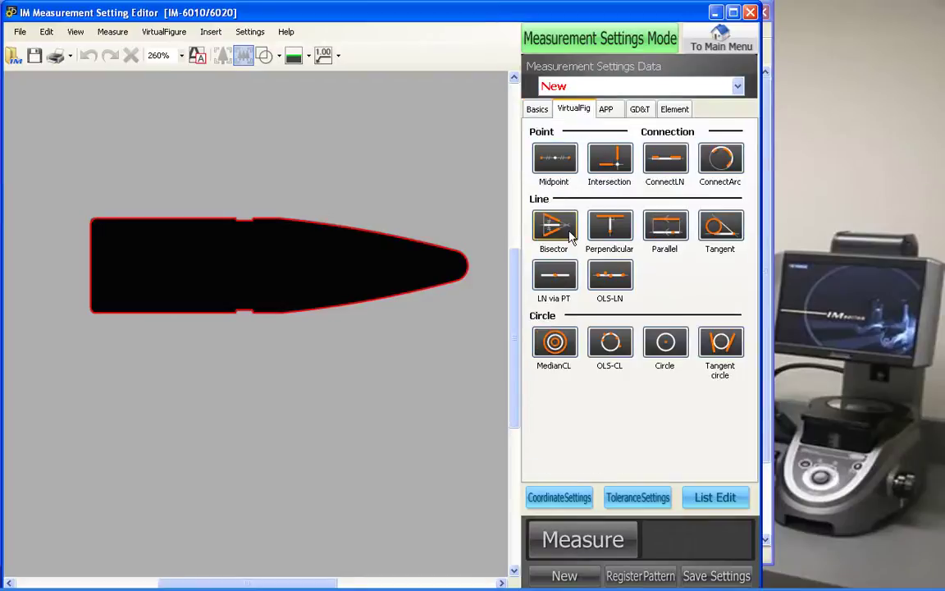
click(565, 234)
click(154, 220)
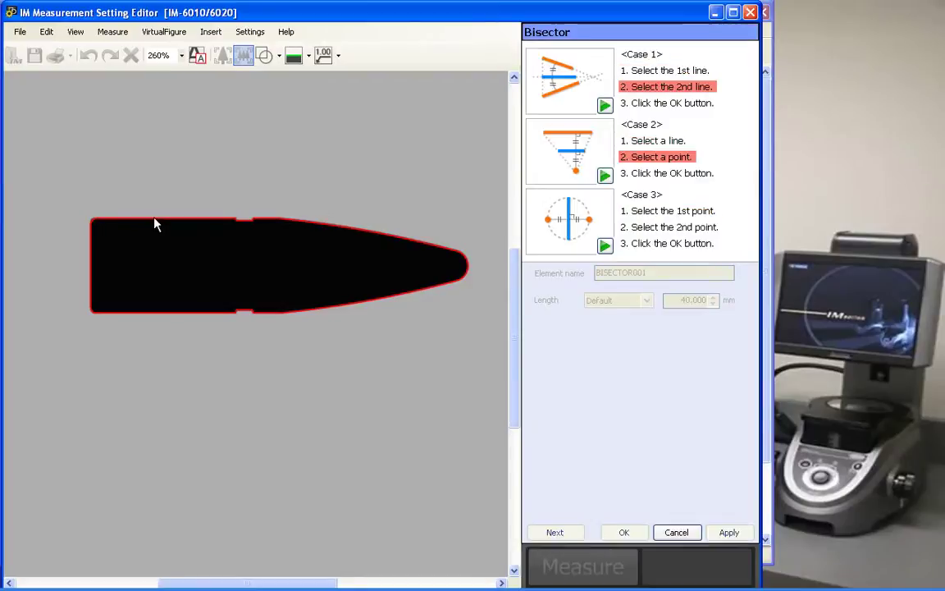
click(162, 313)
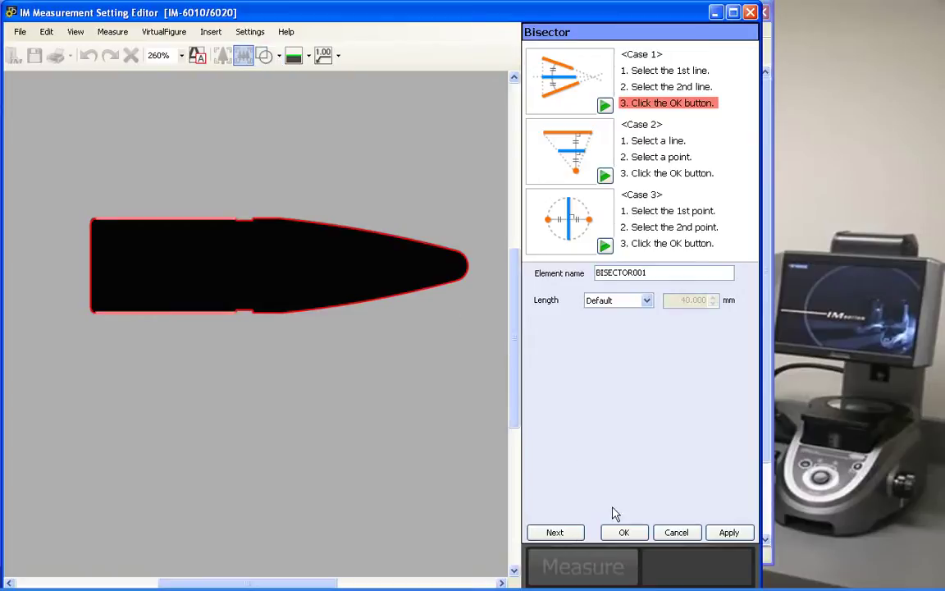
click(624, 533)
click(261, 58)
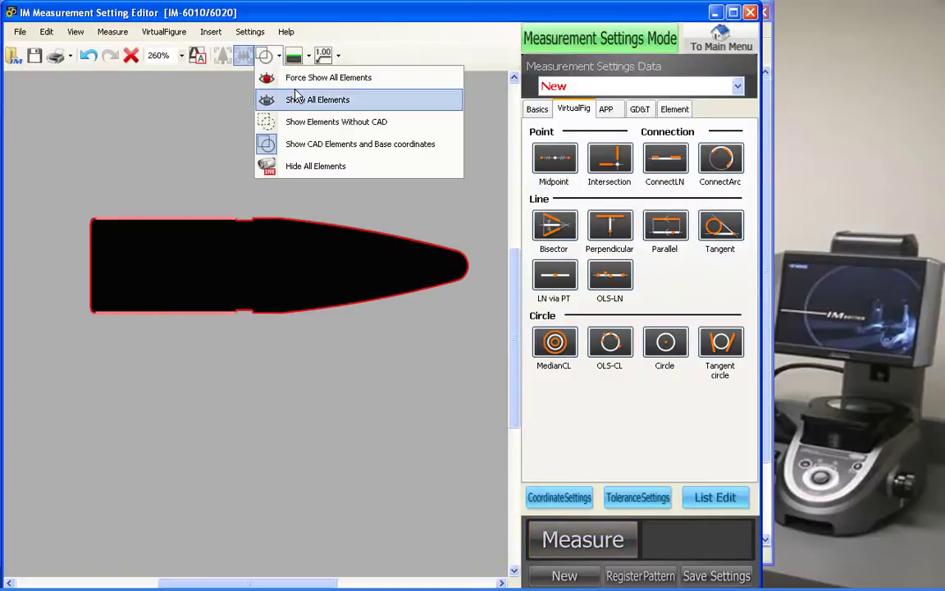
click(283, 76)
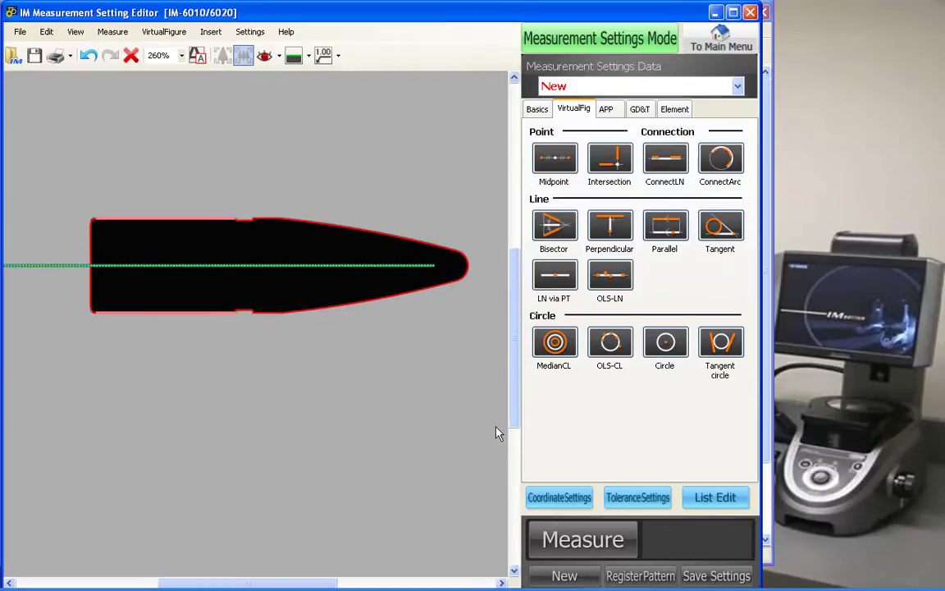
- Set Two Lines base coordinates from the bullet's flat left end and its centre line
click(574, 497)
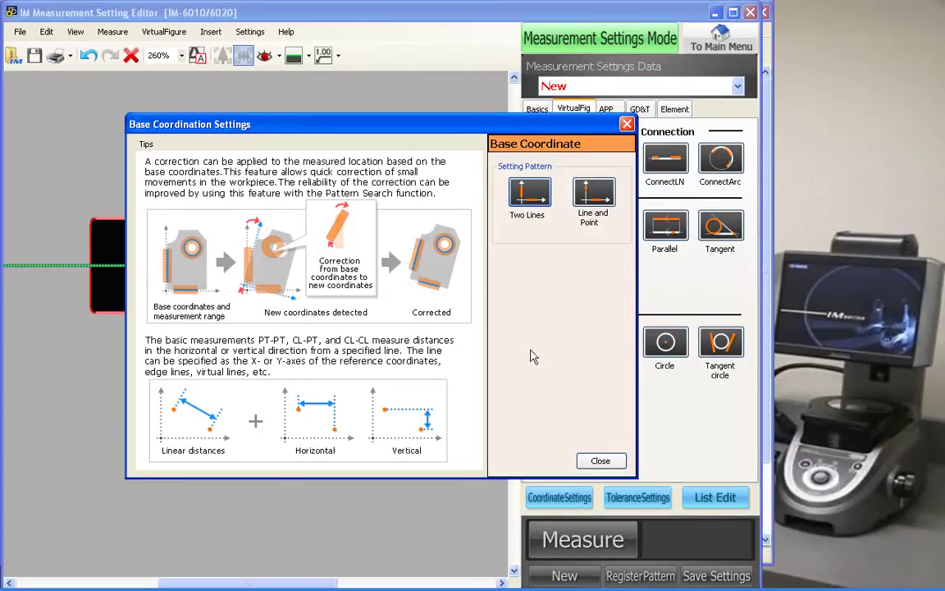
click(529, 195)
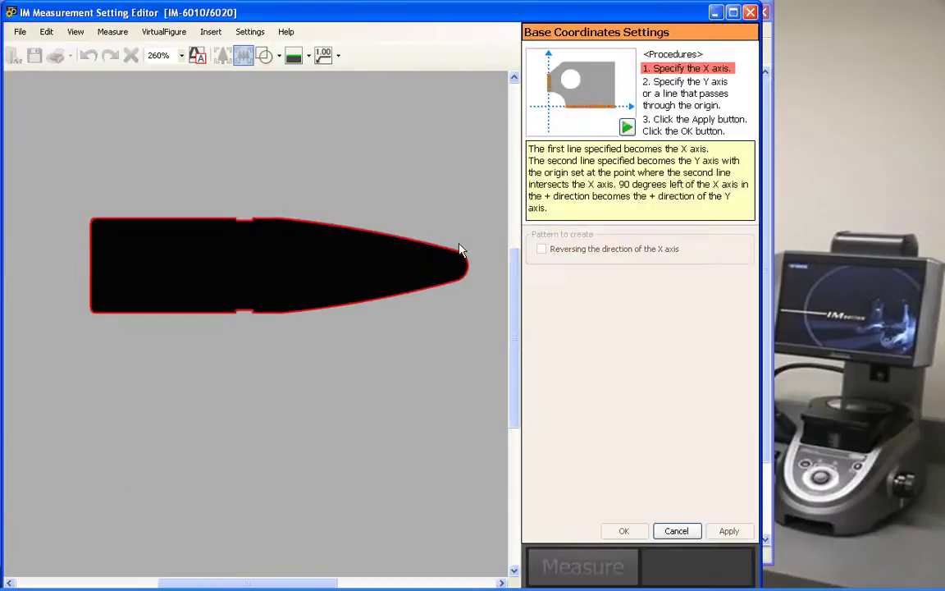
click(279, 55)
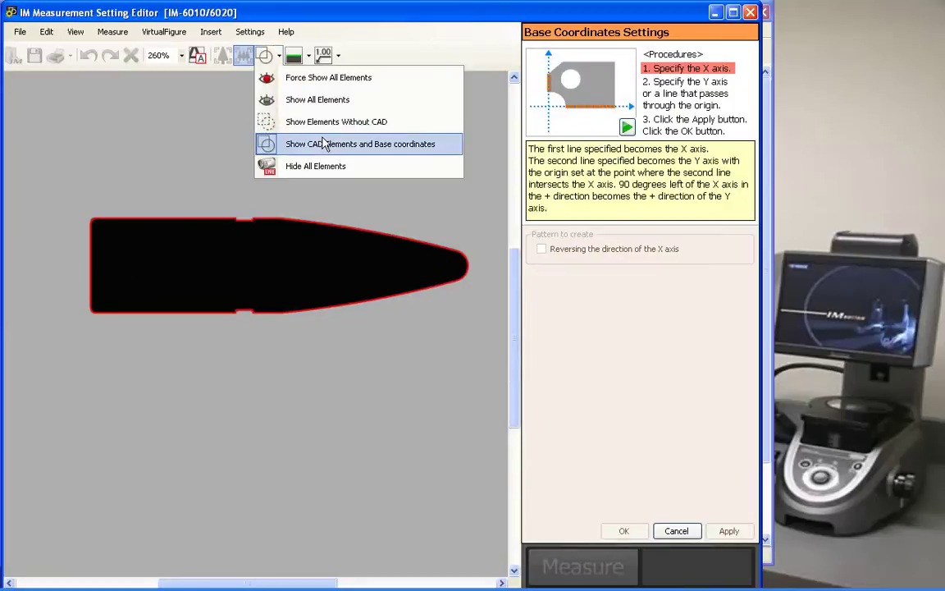
click(308, 80)
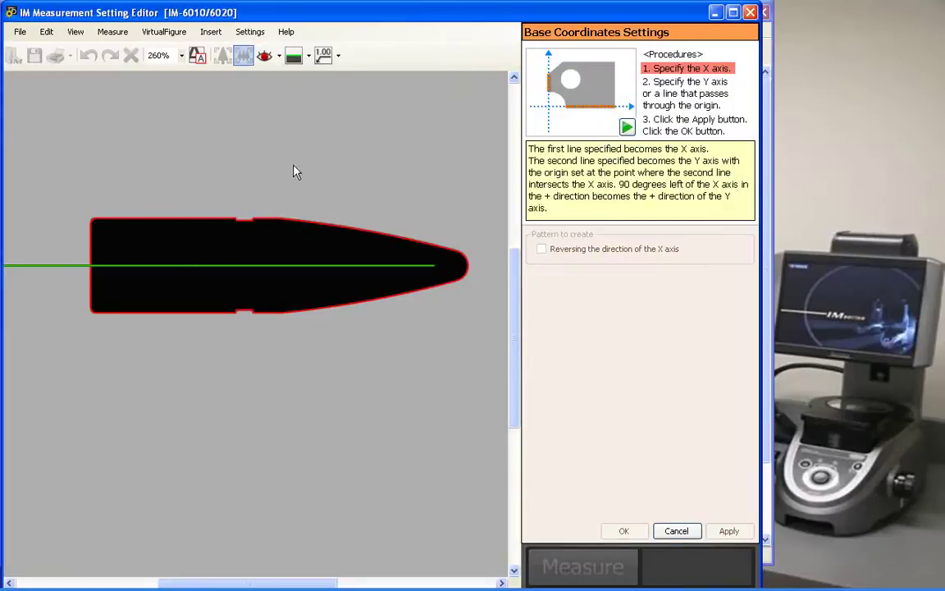
click(91, 250)
click(91, 249)
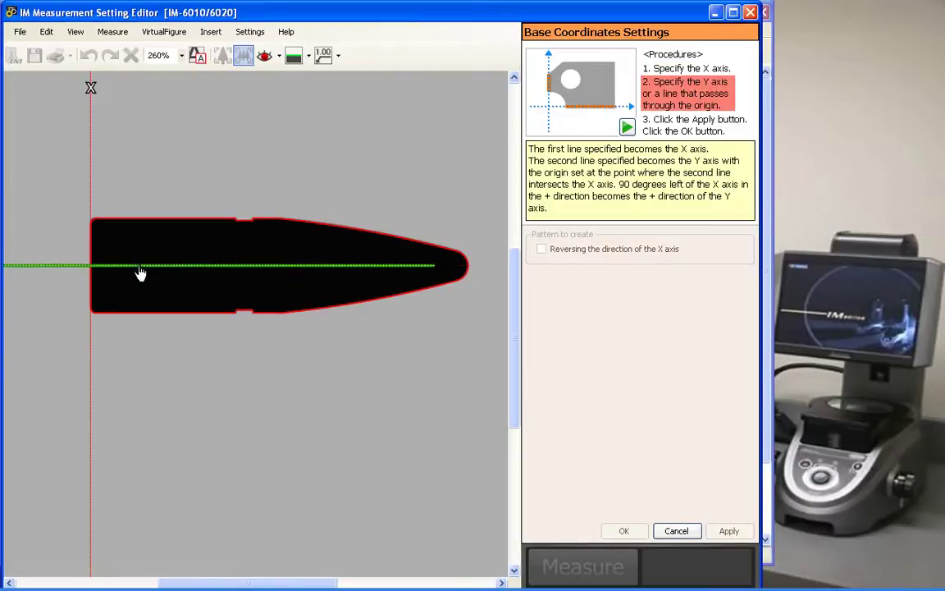
click(140, 273)
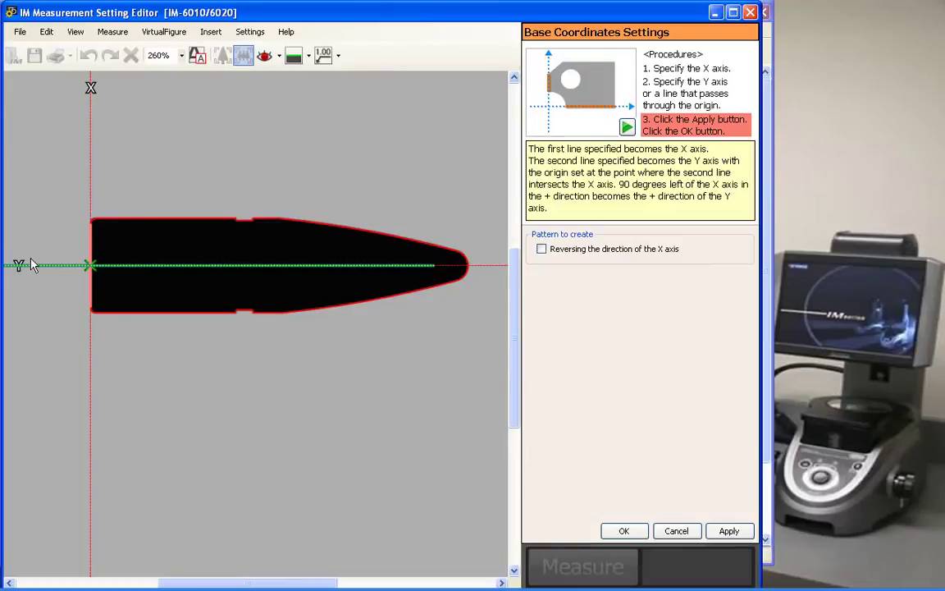
click(627, 532)
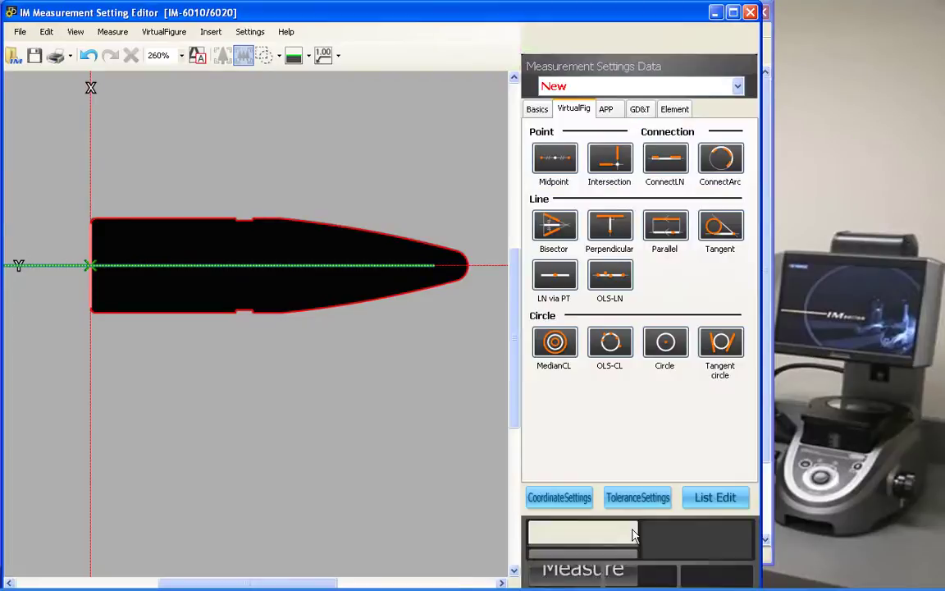
- Add profile check PROFILE001 framing the upper half of the bullet nose
click(643, 112)
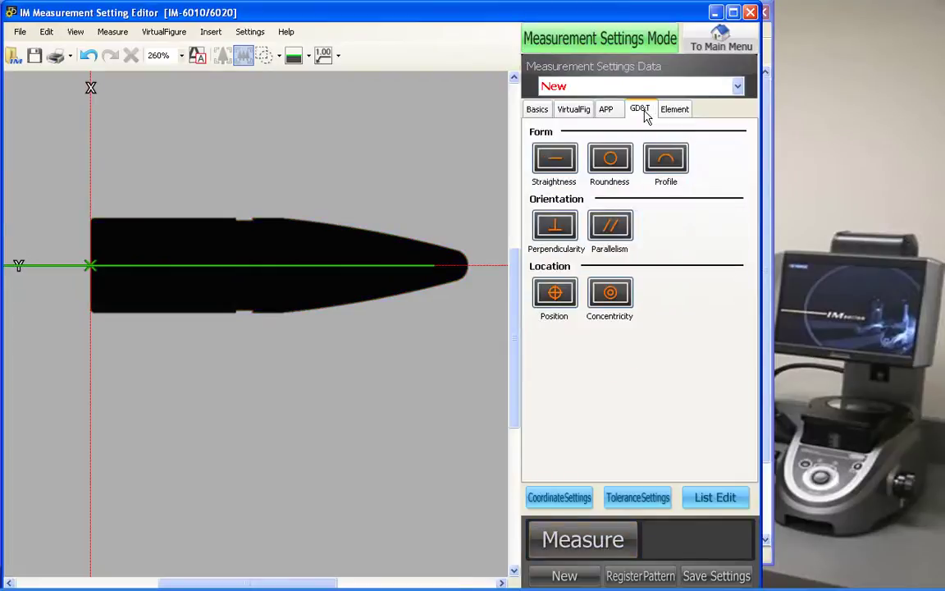
click(673, 163)
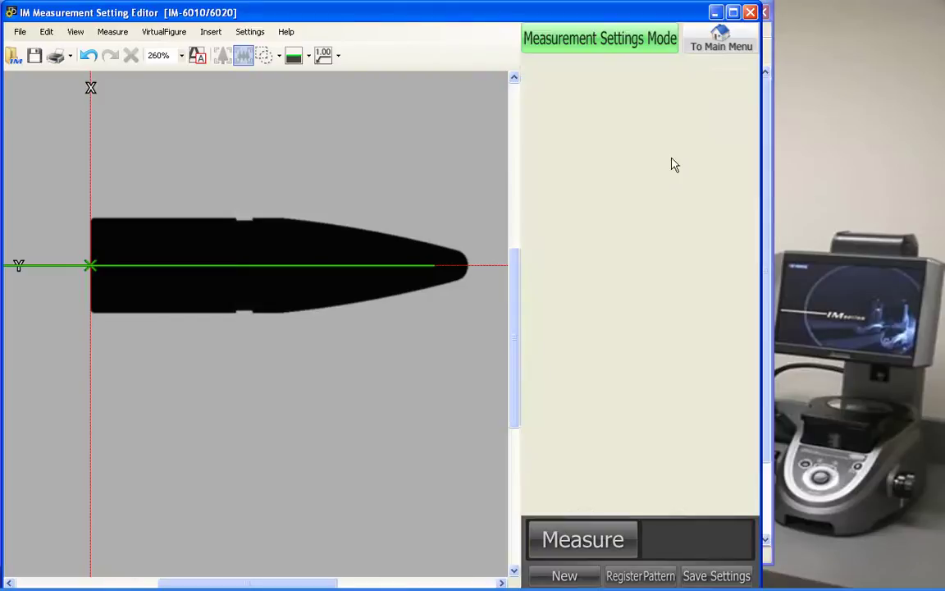
drag(284, 208, 460, 263)
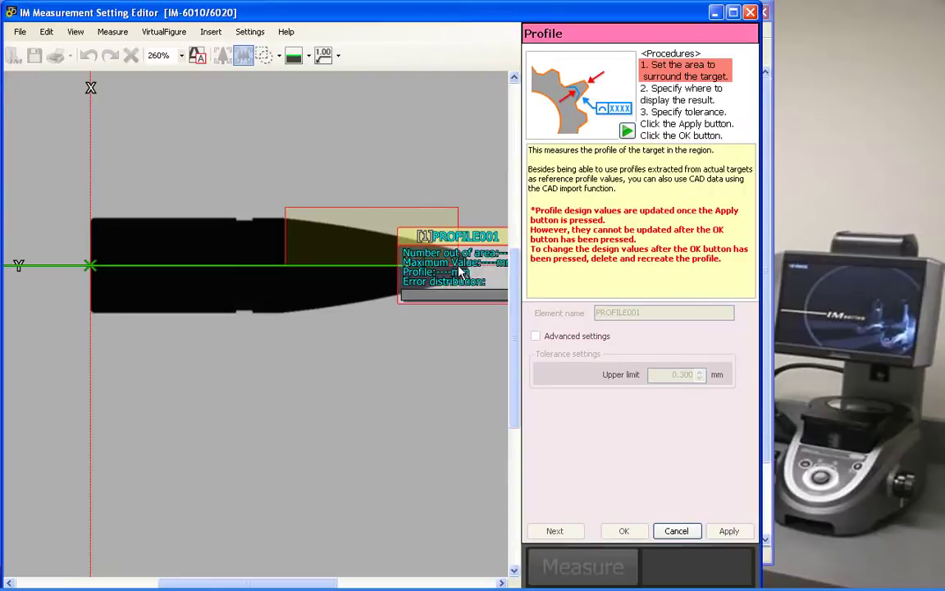
click(396, 139)
click(623, 531)
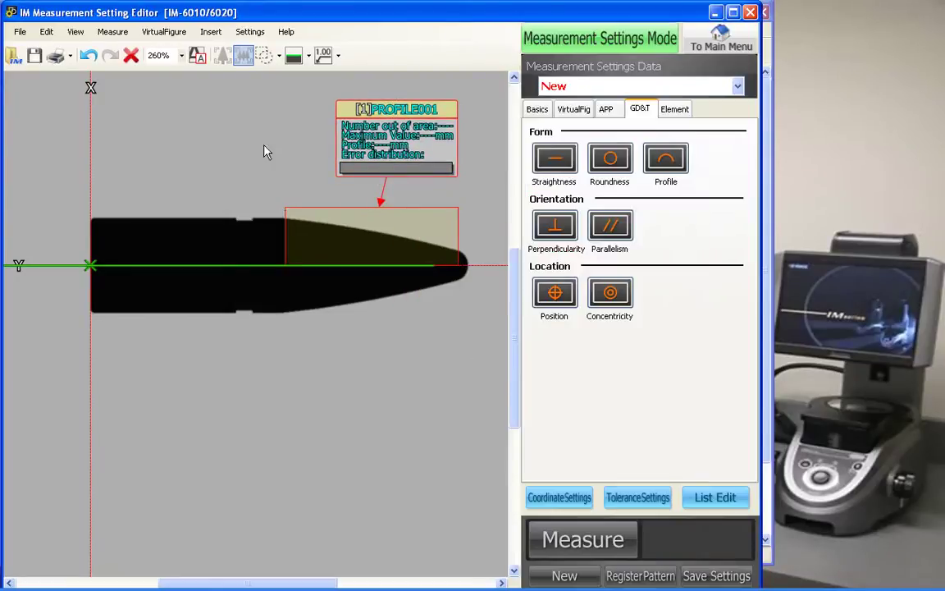
- Switch the display measurement units to inches
click(250, 32)
click(320, 215)
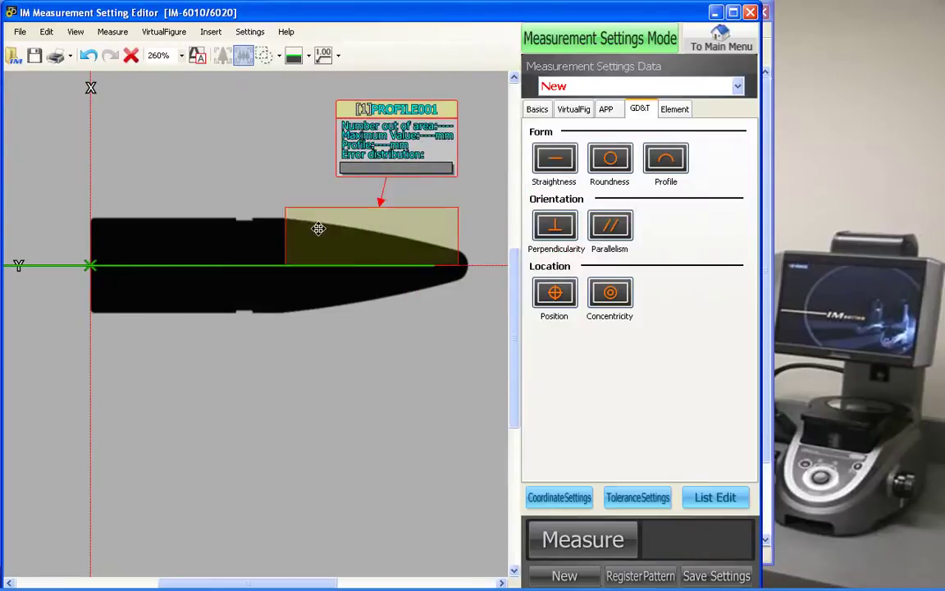
click(248, 32)
click(300, 220)
click(249, 31)
click(300, 230)
click(289, 212)
click(403, 435)
- Tighten PROFILE001's upper limit to .006 inch
double_click(410, 162)
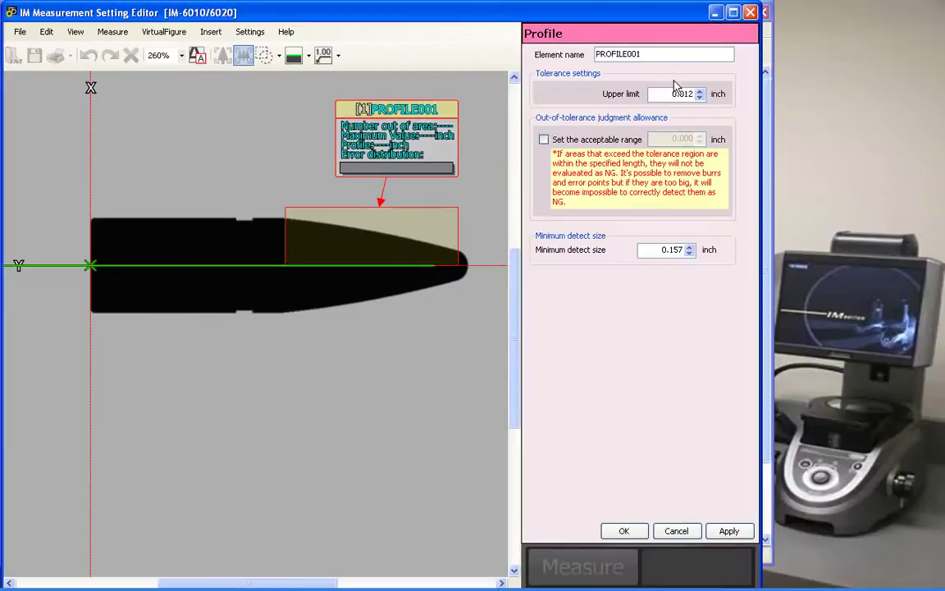
drag(661, 92, 712, 93)
text(.006)
click(625, 531)
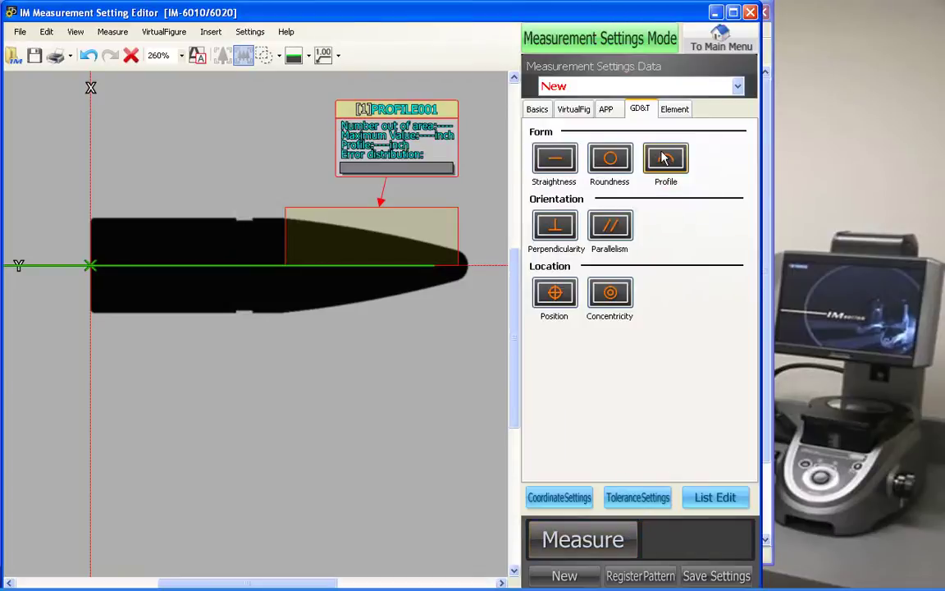
- Add PROFILE002 over the lower nose half with upper limit .006 inch, labelled below the part
click(665, 158)
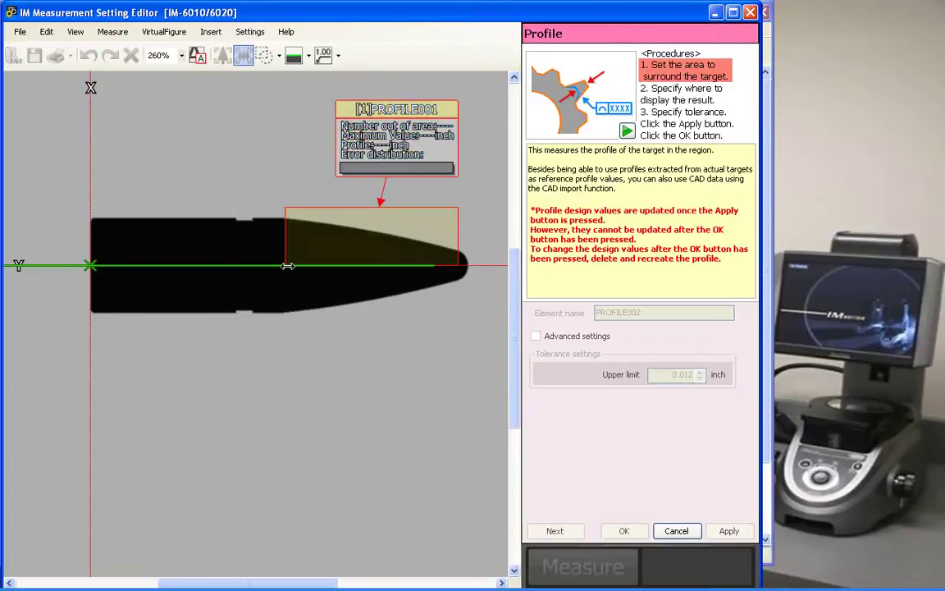
drag(287, 265, 460, 325)
click(382, 349)
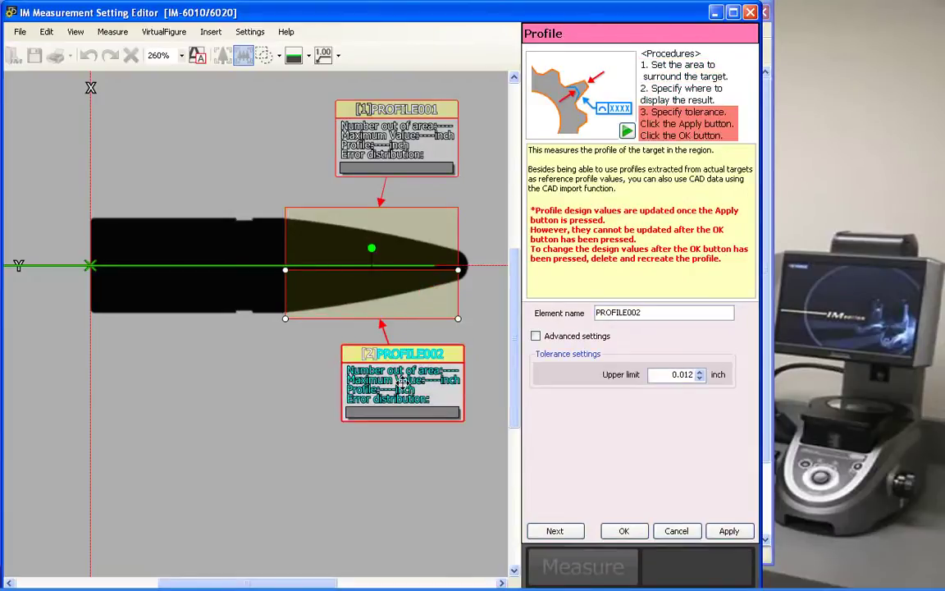
double_click(654, 377)
key(BackSpace)
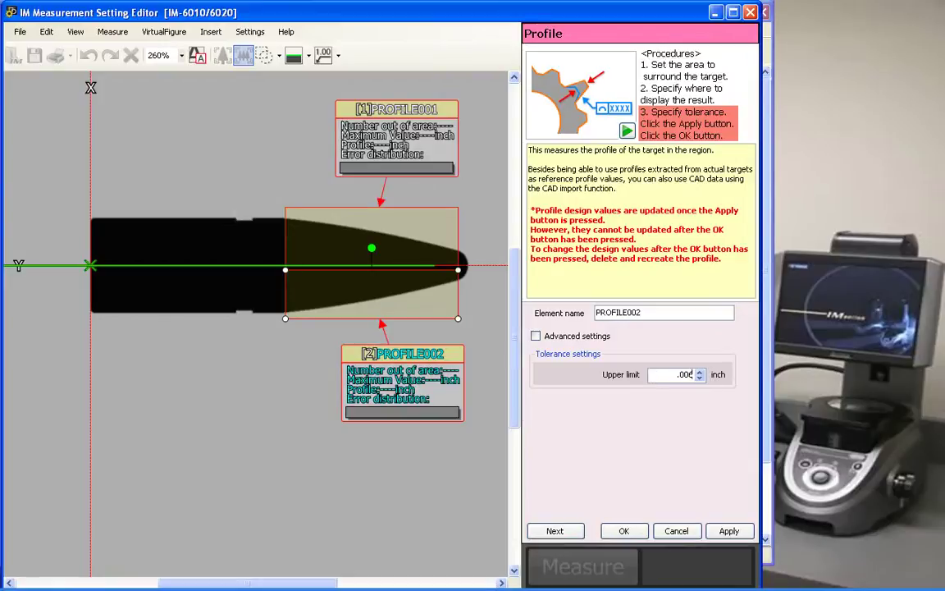
click(624, 529)
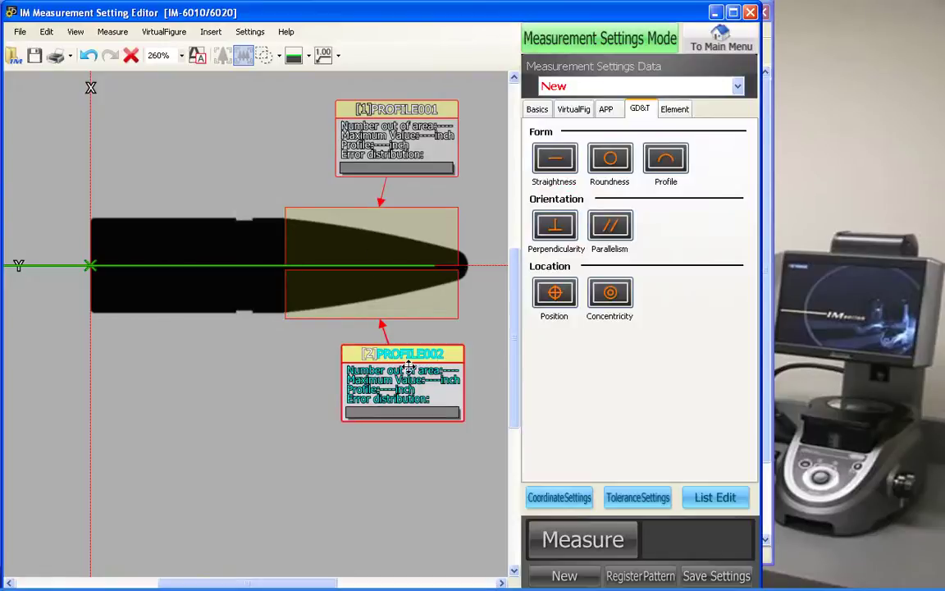
- Measure the part for an OK result, zooming in on the profile edge then recentring
click(603, 533)
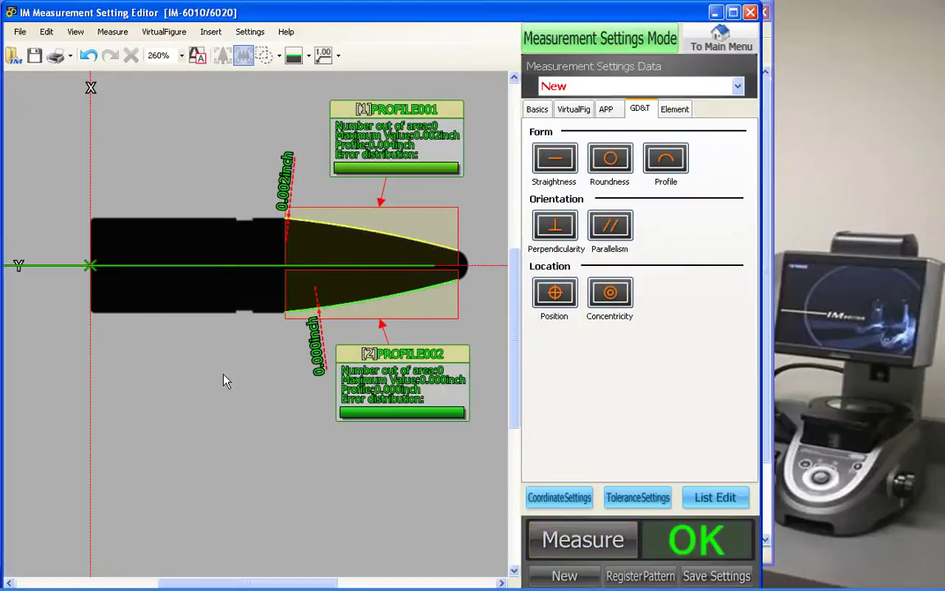
scroll(385, 236, up, 4)
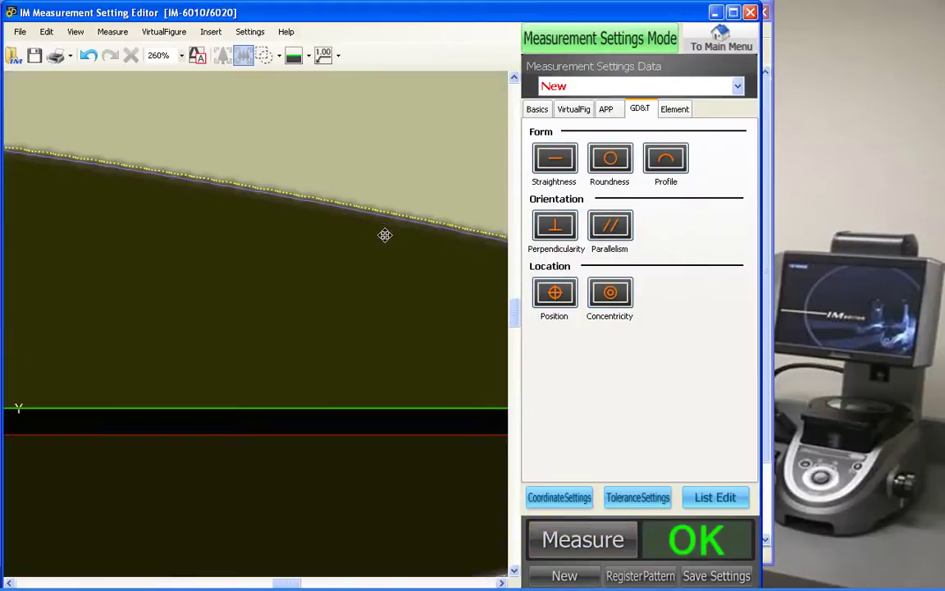
scroll(390, 246, up, 1)
scroll(293, 303, up, 2)
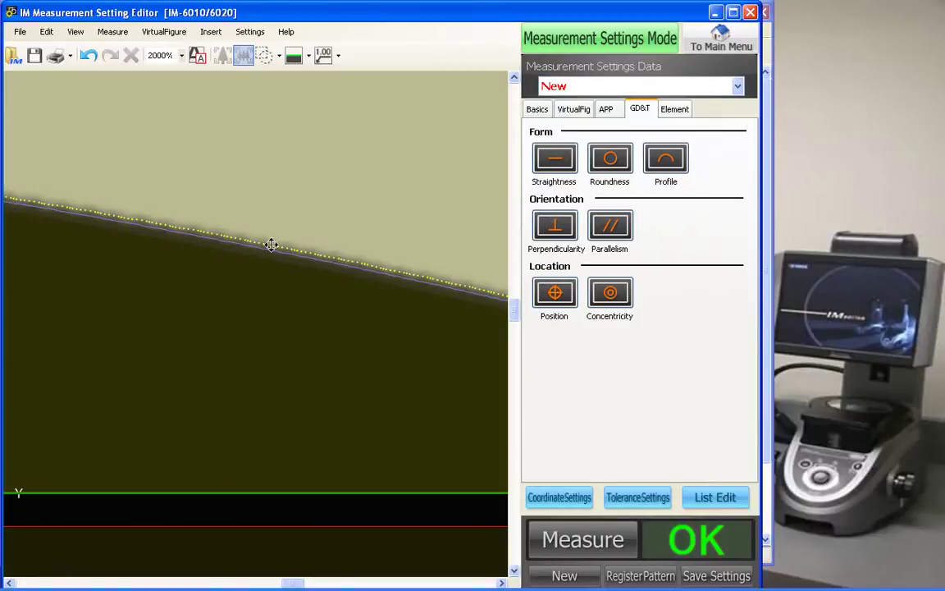
scroll(190, 342, down, 5)
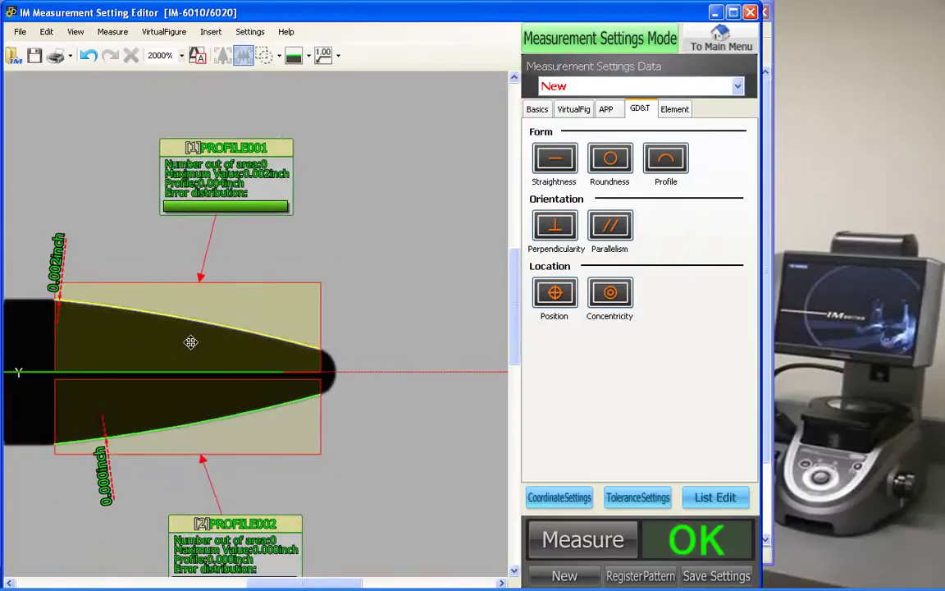
scroll(190, 342, down, 2)
drag(84, 348, 226, 323)
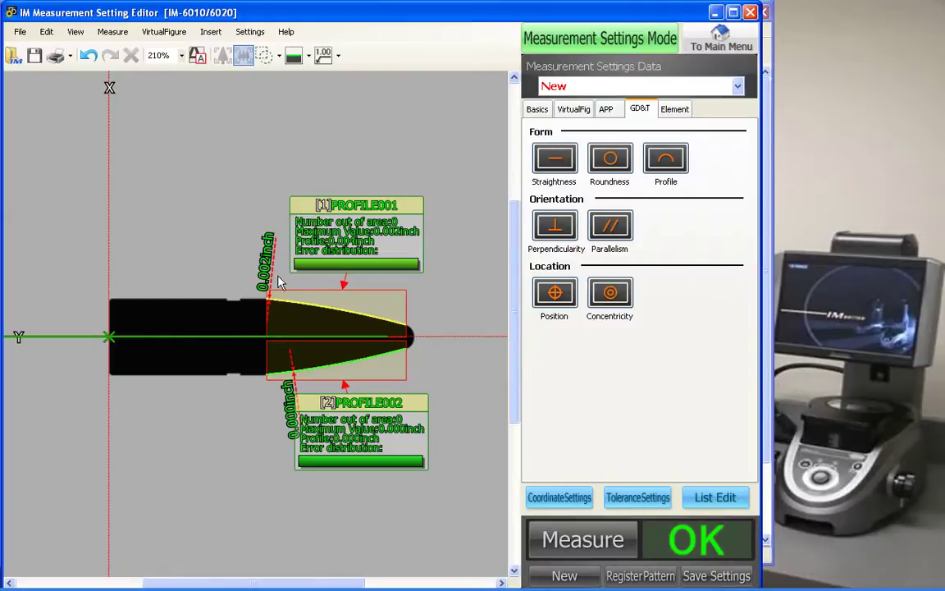
- Save the measurement program under the name 2730 without registering a pattern
click(716, 574)
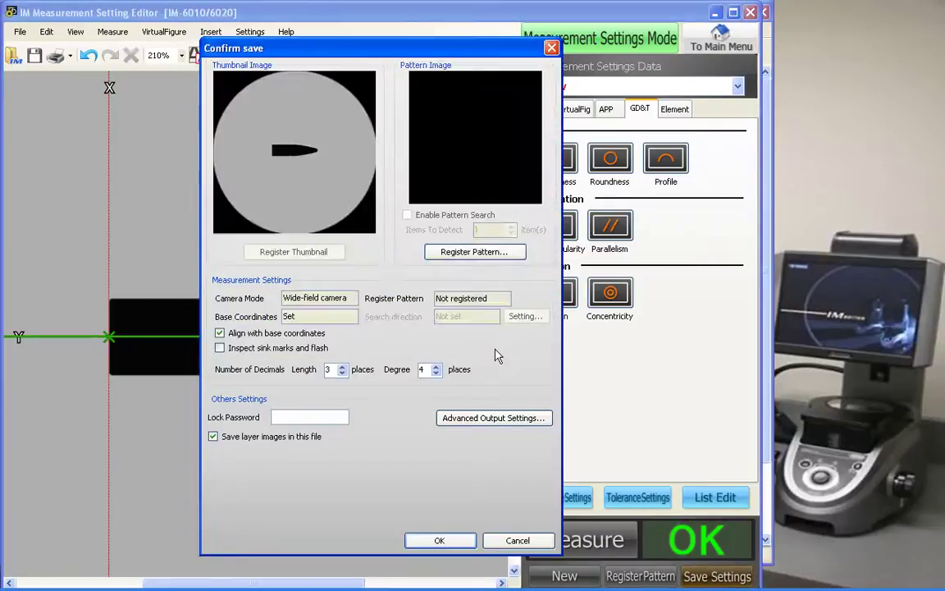
click(439, 539)
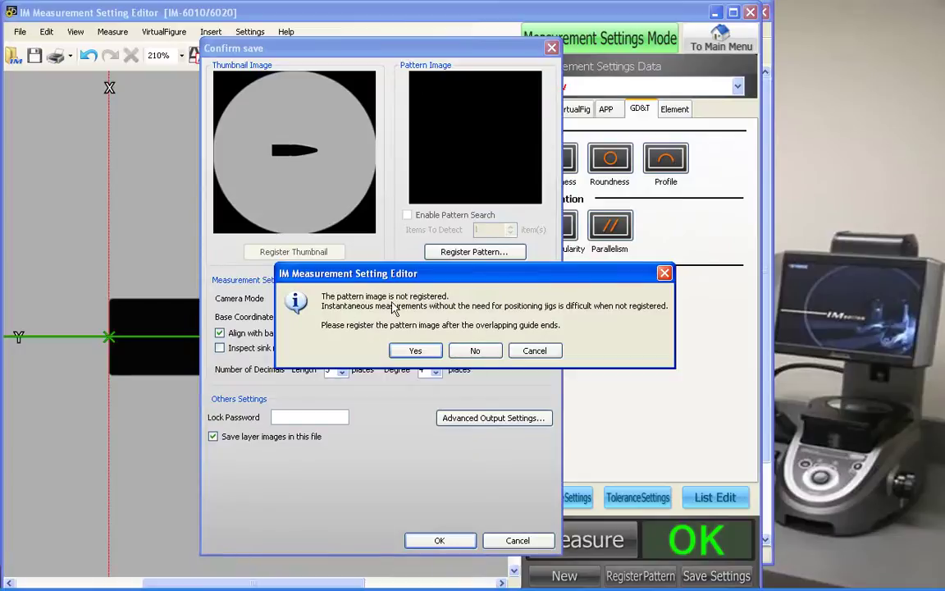
click(481, 352)
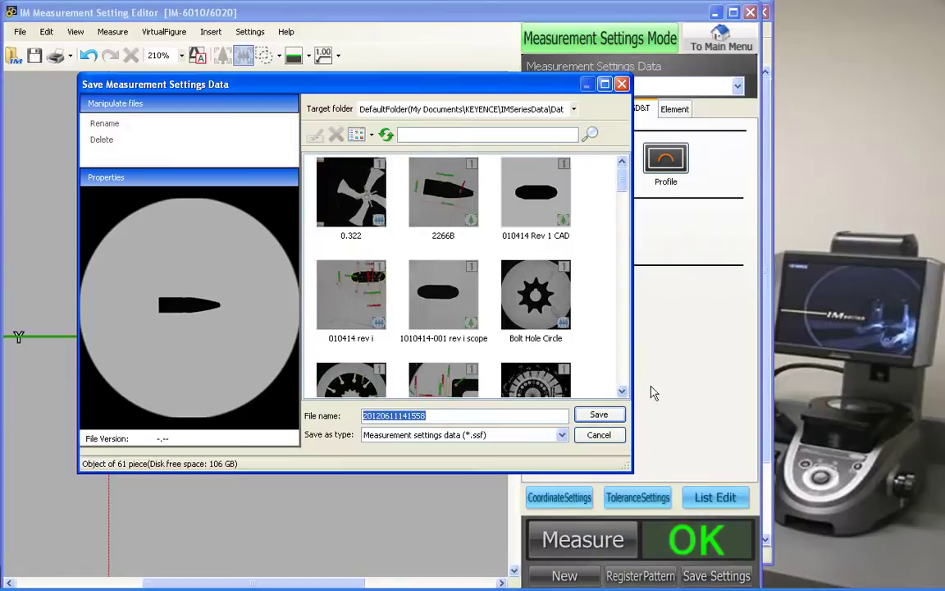
key(BackSpace)
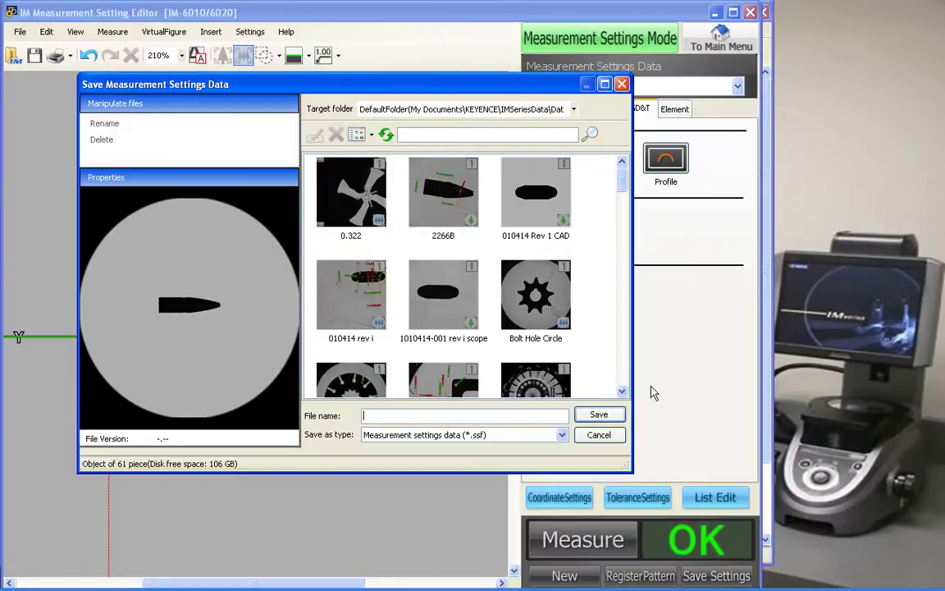
text(2730)
key(Return)
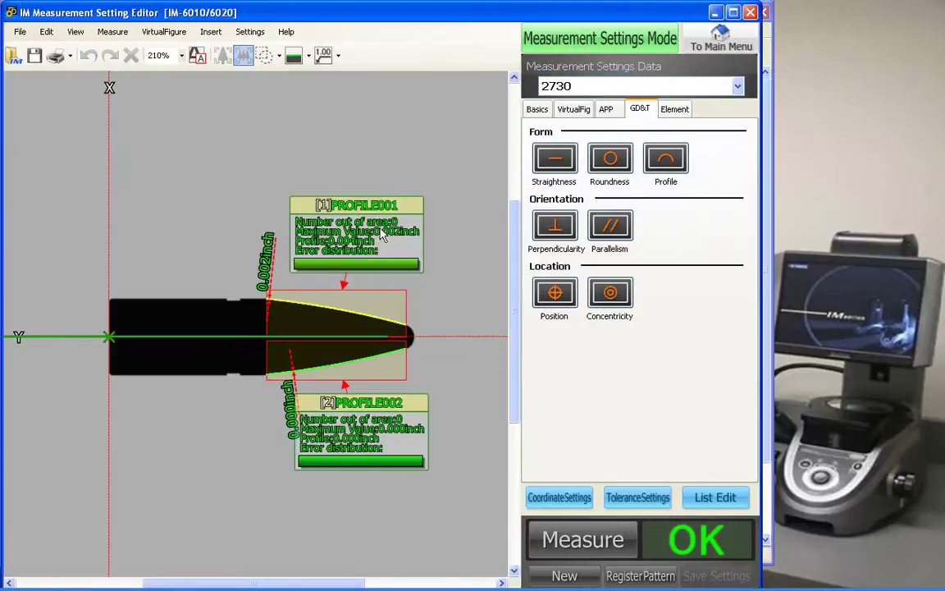
- Save as measurement settings data 2730 in the shared MSetting folder and return to the main menu
click(20, 31)
mouse_move(59, 134)
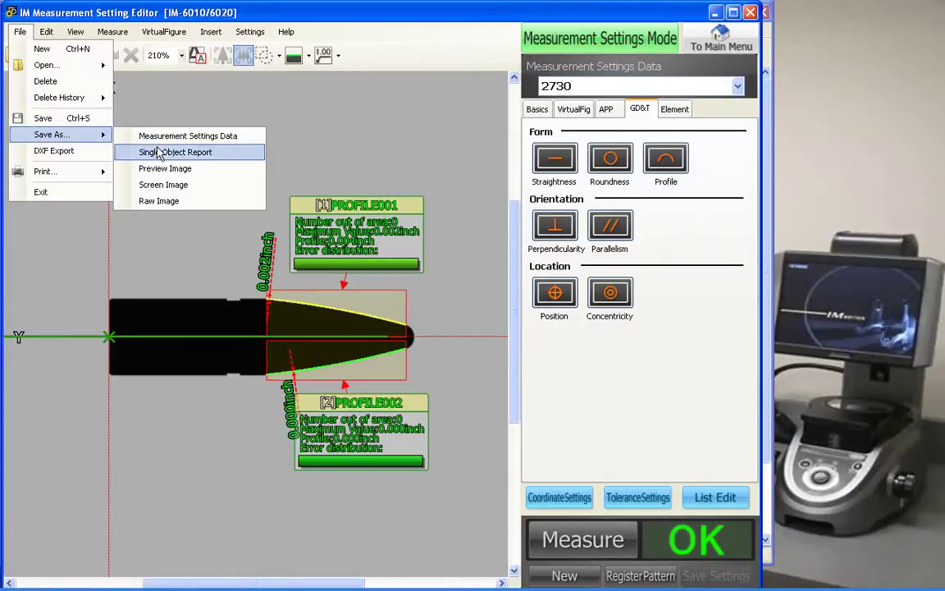
click(188, 137)
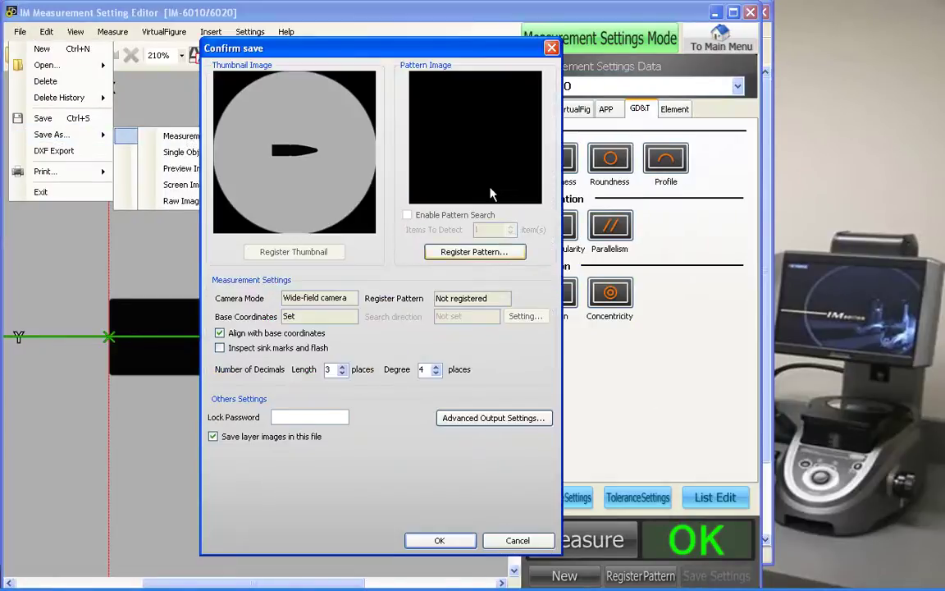
click(438, 540)
click(420, 292)
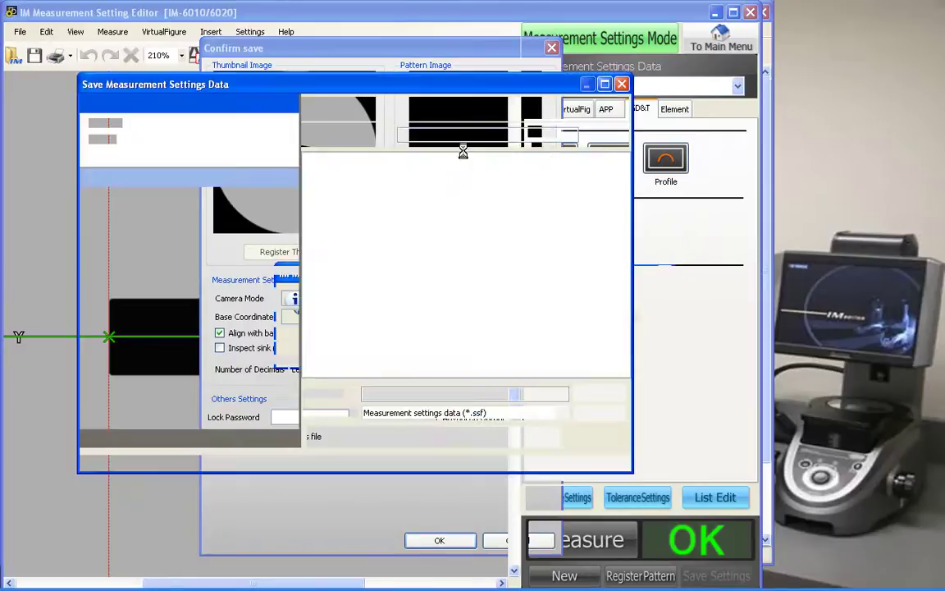
click(443, 108)
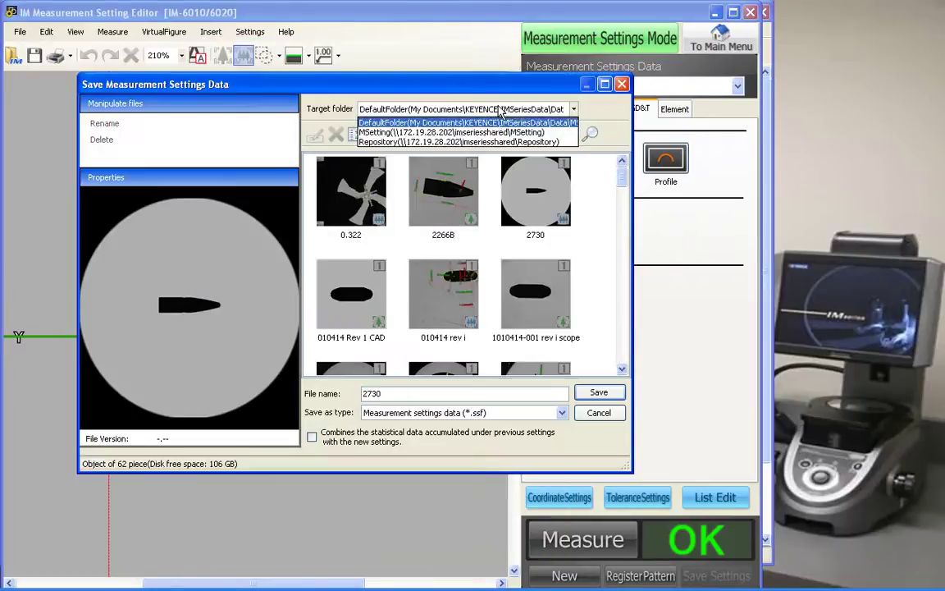
click(492, 133)
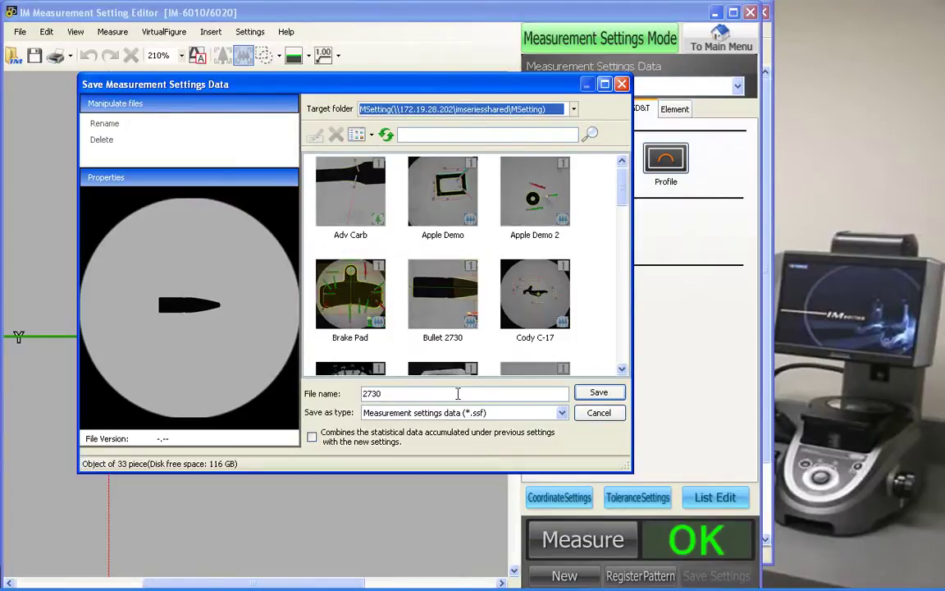
click(599, 393)
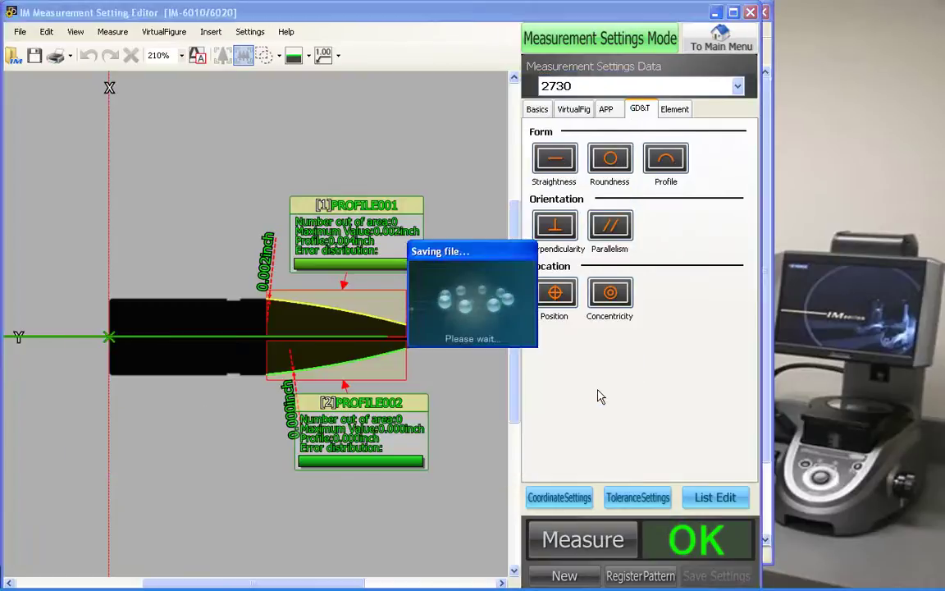
click(722, 37)
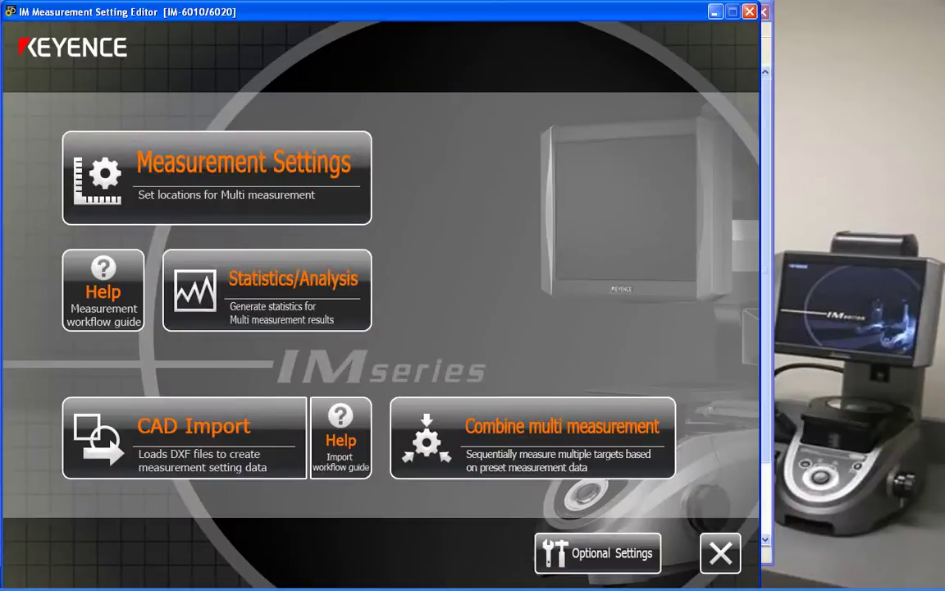
- Minimize the editor, show the IM-6020 main menu full screen, and enter Measurement Settings
click(715, 11)
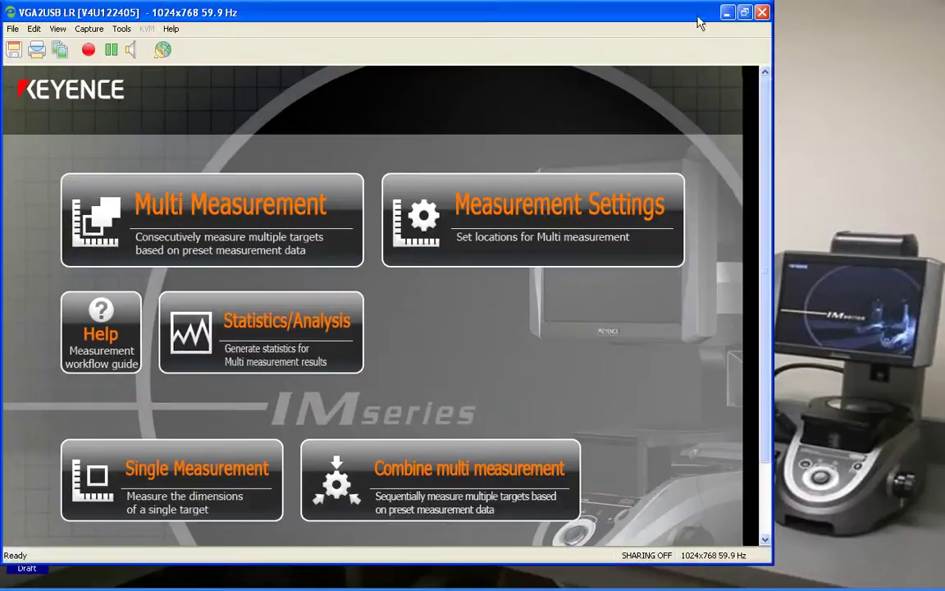
click(744, 13)
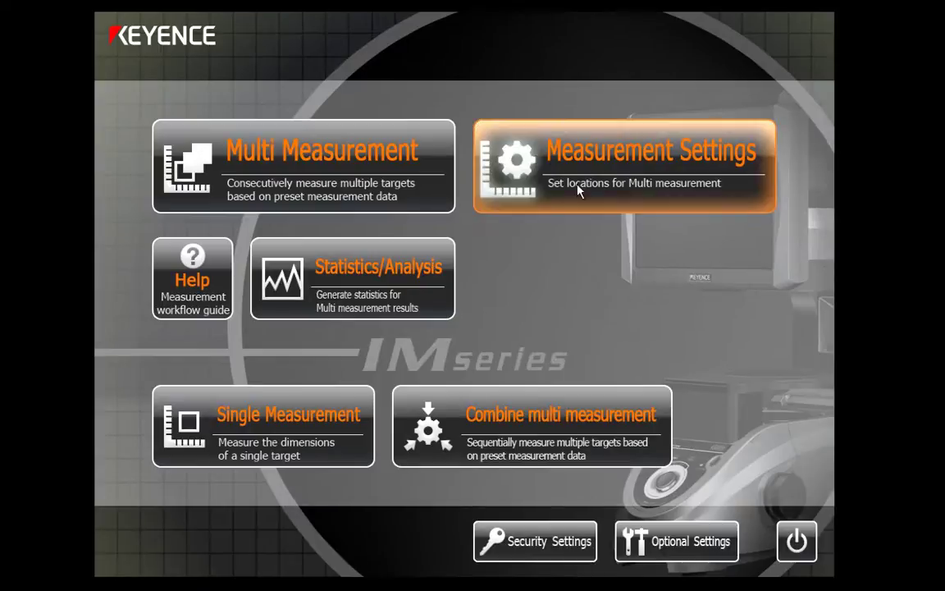
click(620, 177)
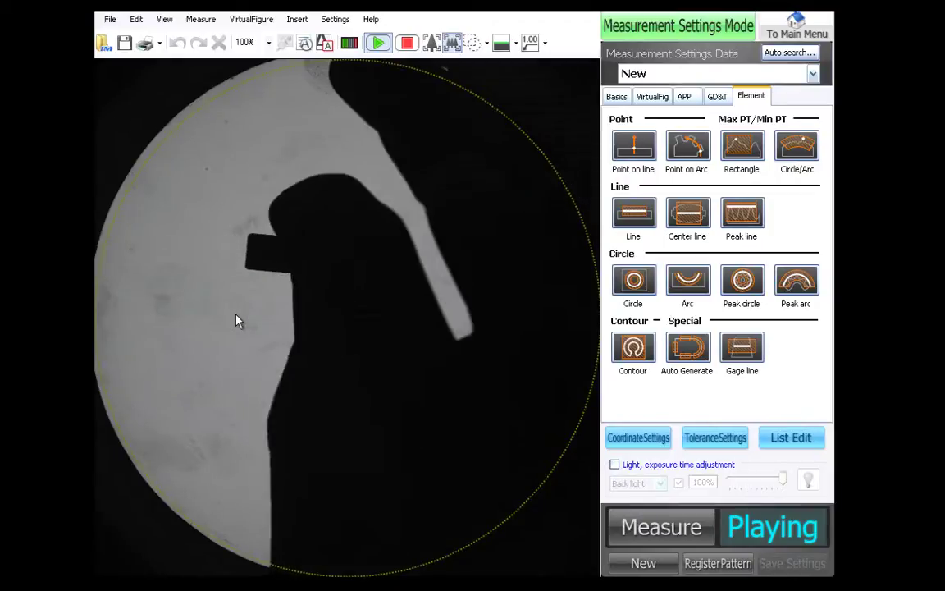
- Zoom the live image to 320% and pan so the bullet is centred
scroll(295, 259, up, 5)
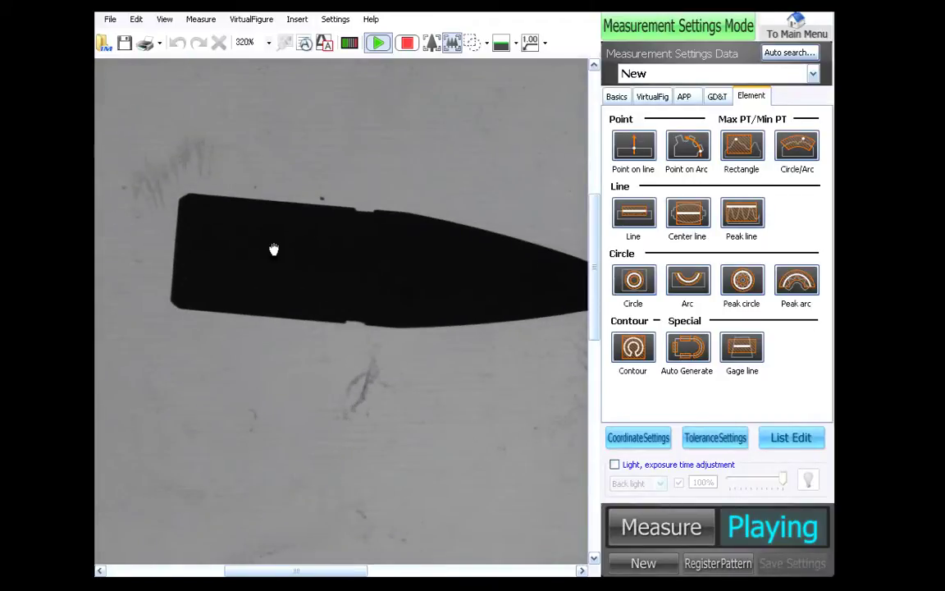
drag(274, 249, 222, 258)
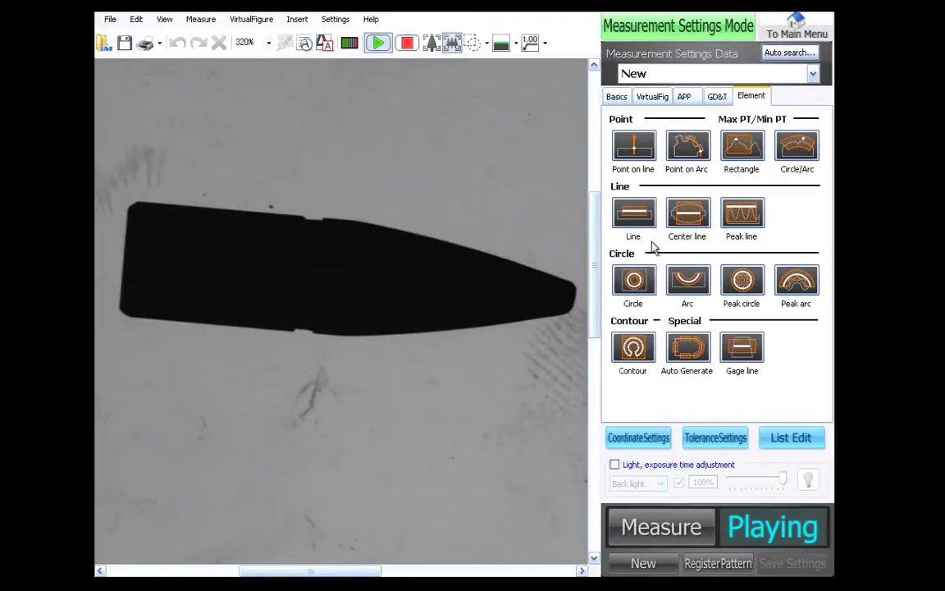
- Add three line elements along the bullet's top edge, bottom edge and flat rear end
click(636, 215)
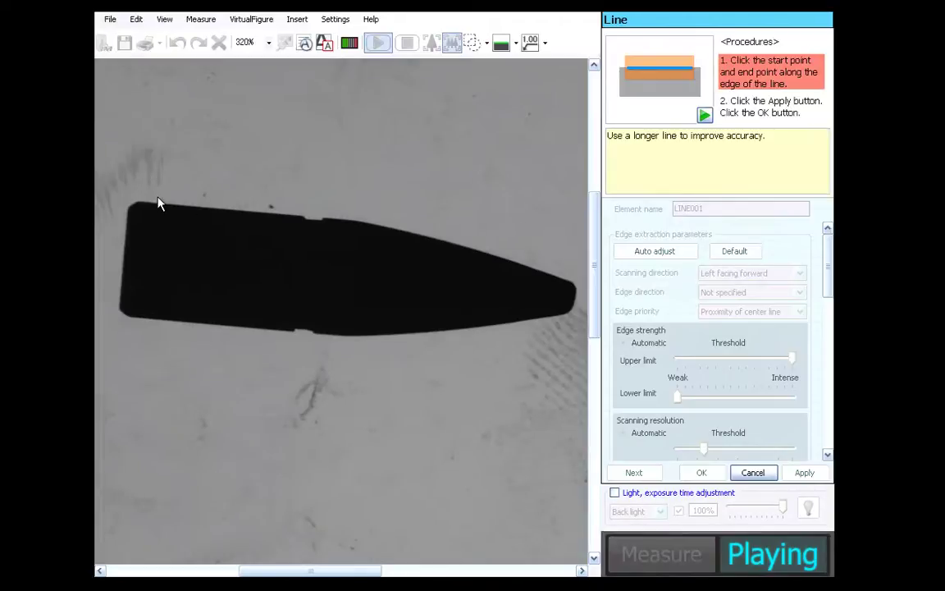
click(145, 200)
click(295, 214)
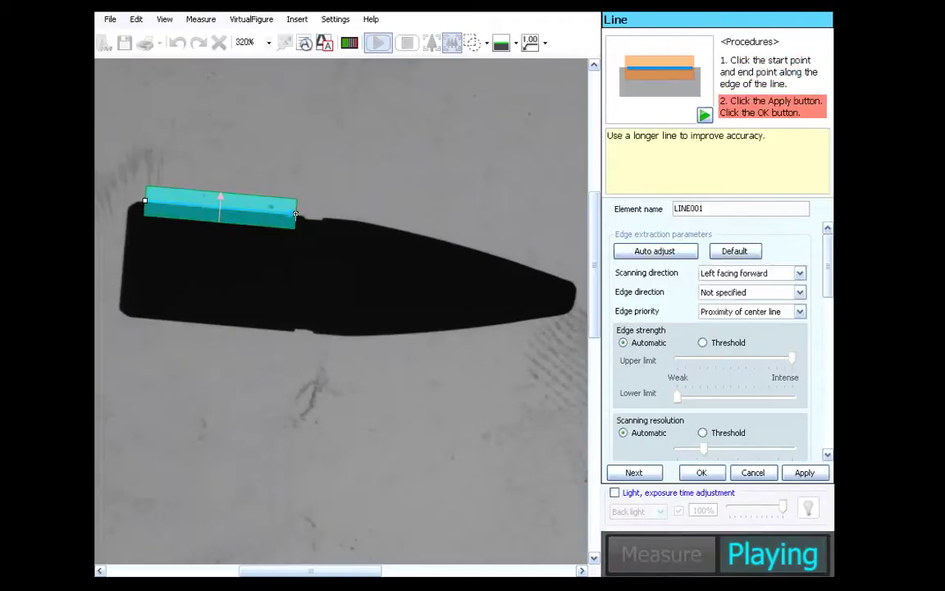
click(625, 472)
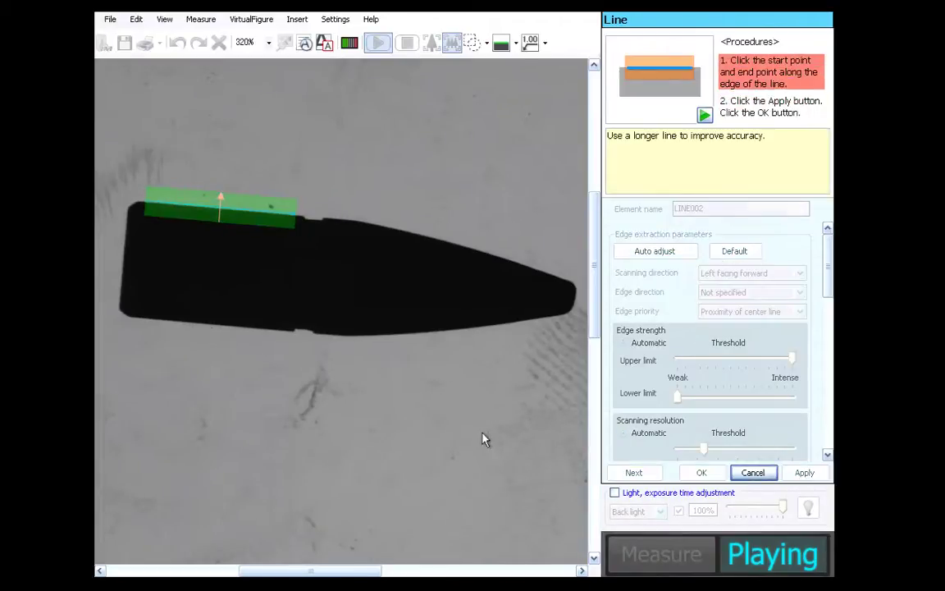
click(137, 315)
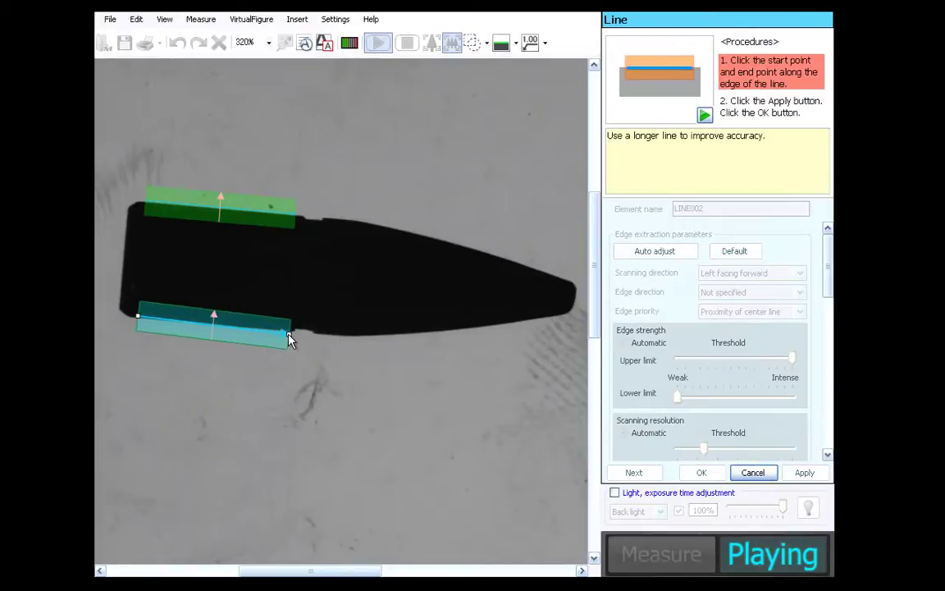
click(285, 332)
click(643, 474)
click(127, 210)
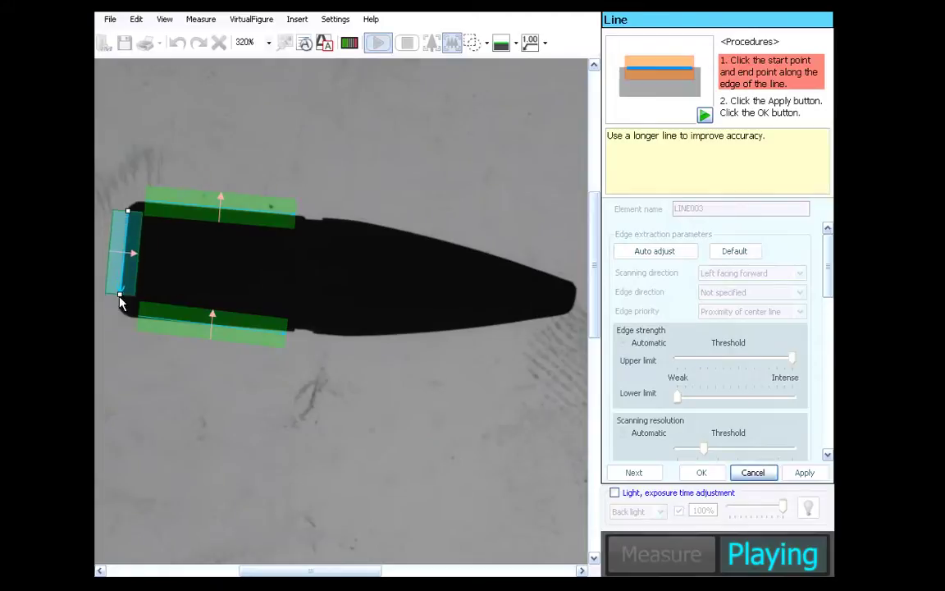
click(120, 300)
click(702, 473)
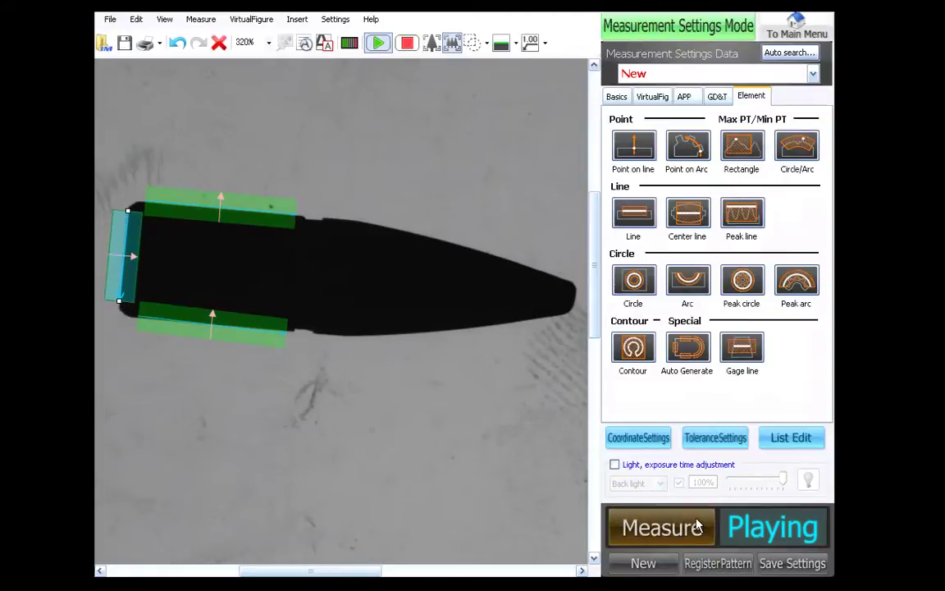
- Create a bisector centre line between the bullet's top and bottom edge lines
click(657, 95)
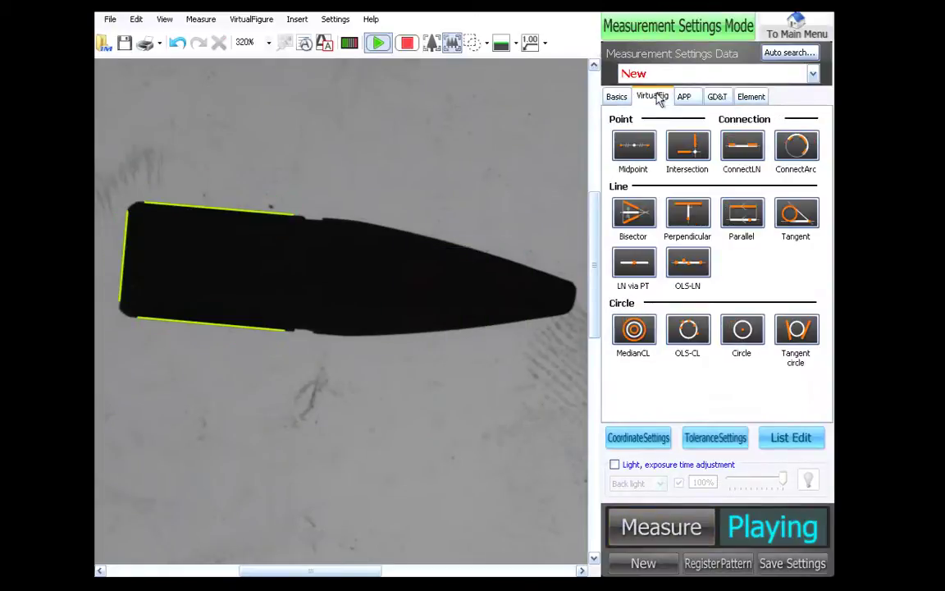
click(627, 212)
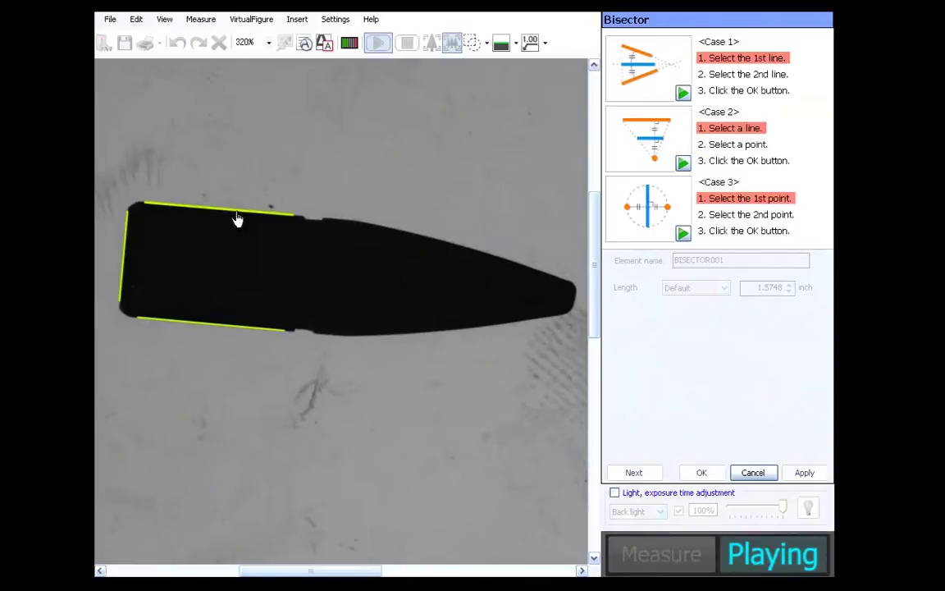
click(238, 209)
click(215, 323)
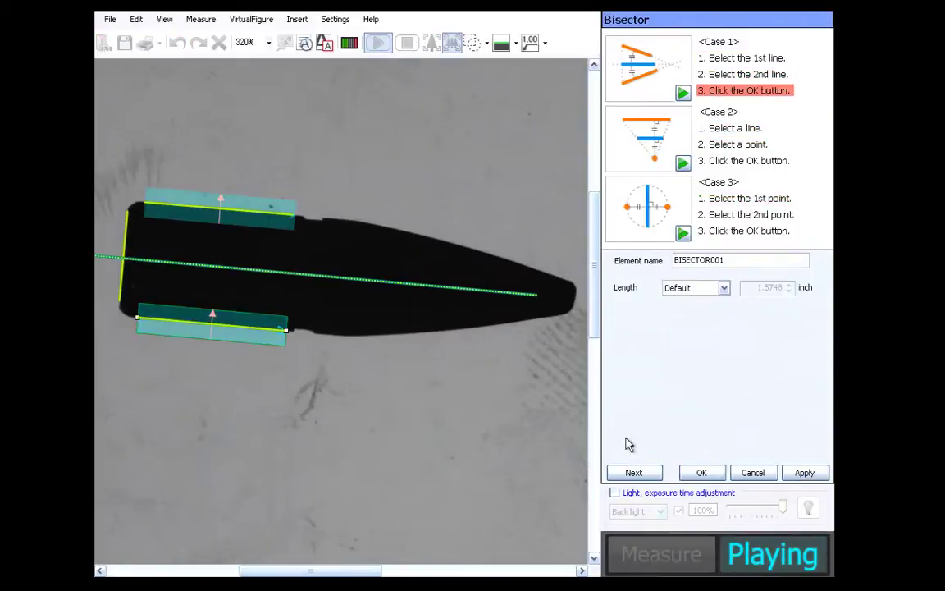
click(701, 472)
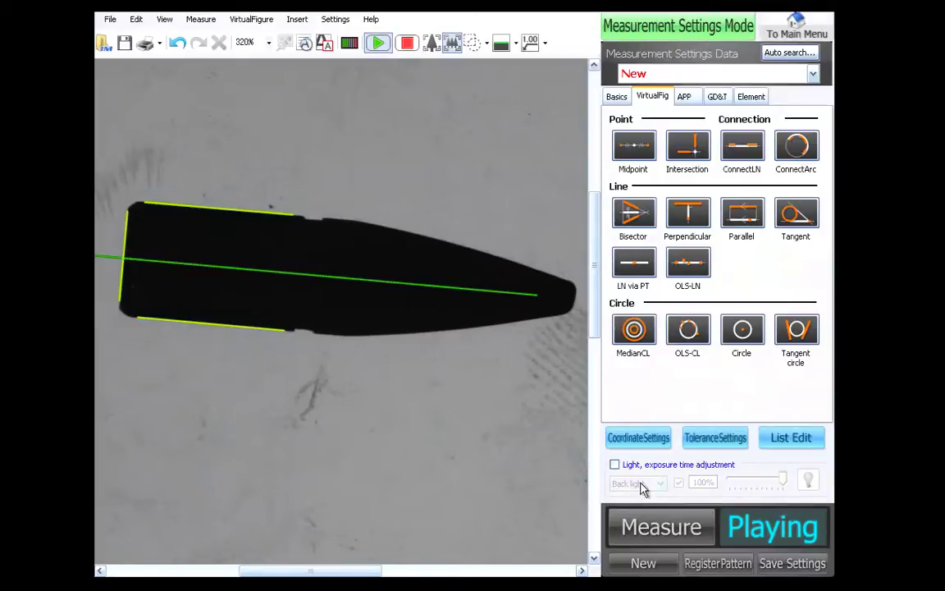
- Set two-line base coordinates from the rear edge and centre line, with X reversed
click(638, 437)
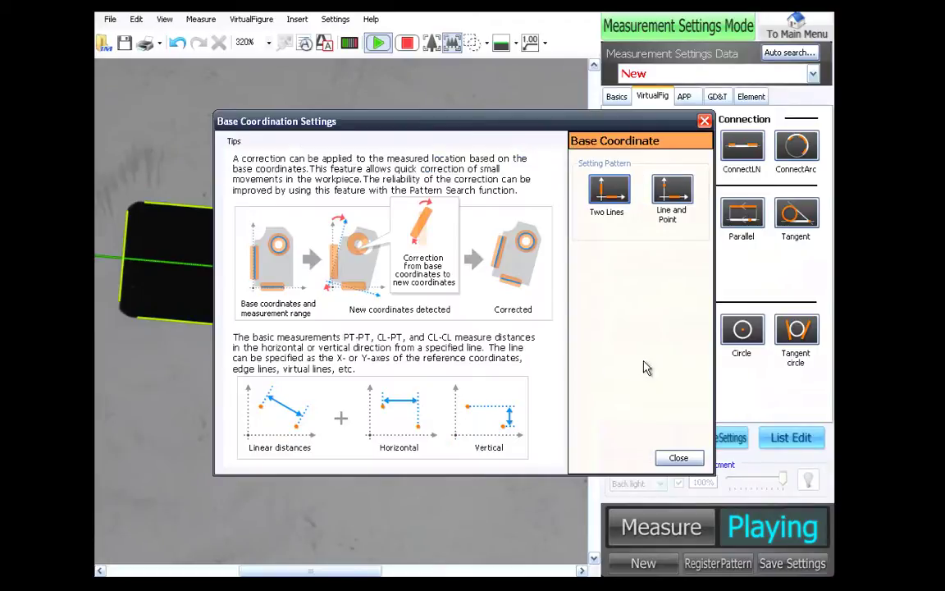
click(609, 190)
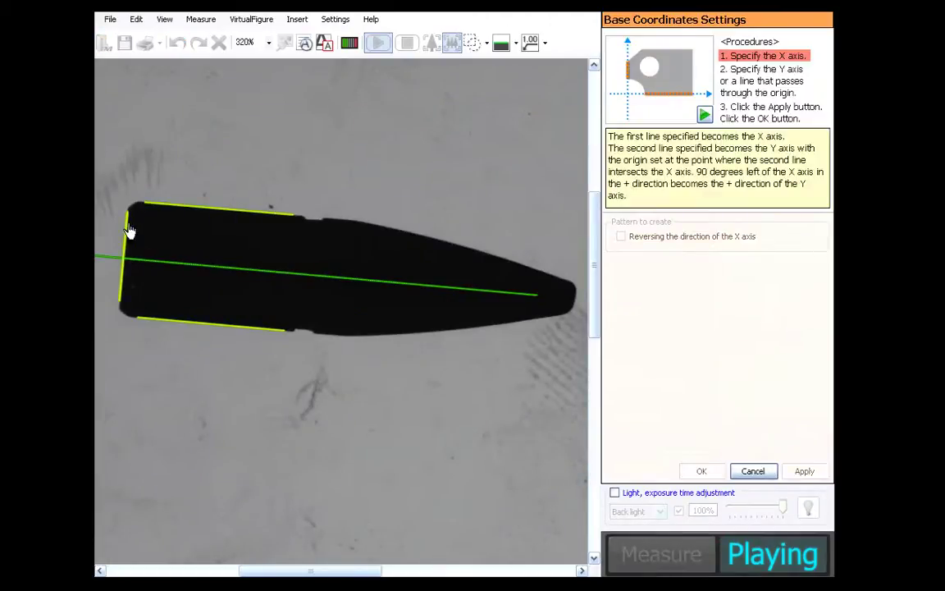
click(121, 236)
click(190, 274)
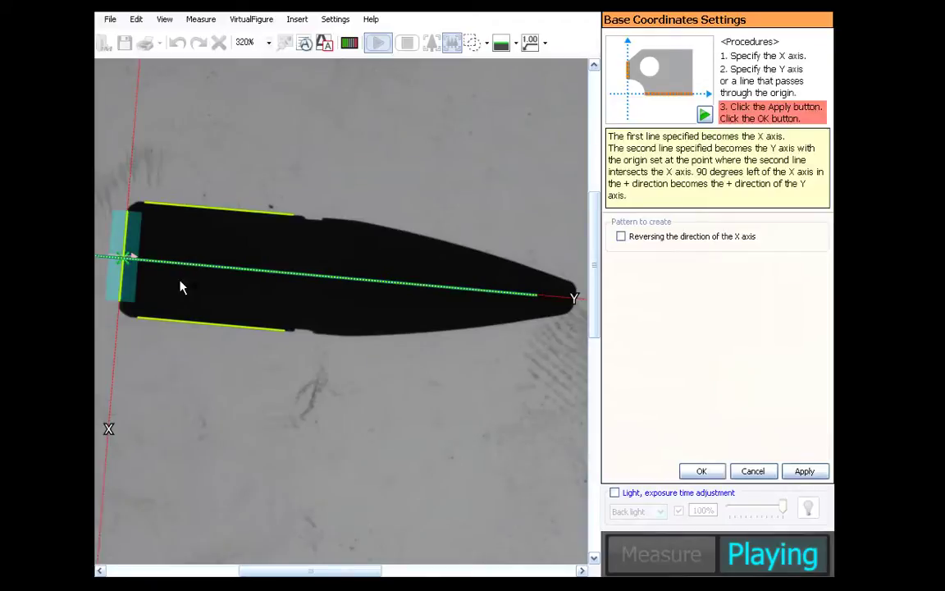
scroll(179, 280, down, 2)
drag(226, 270, 250, 224)
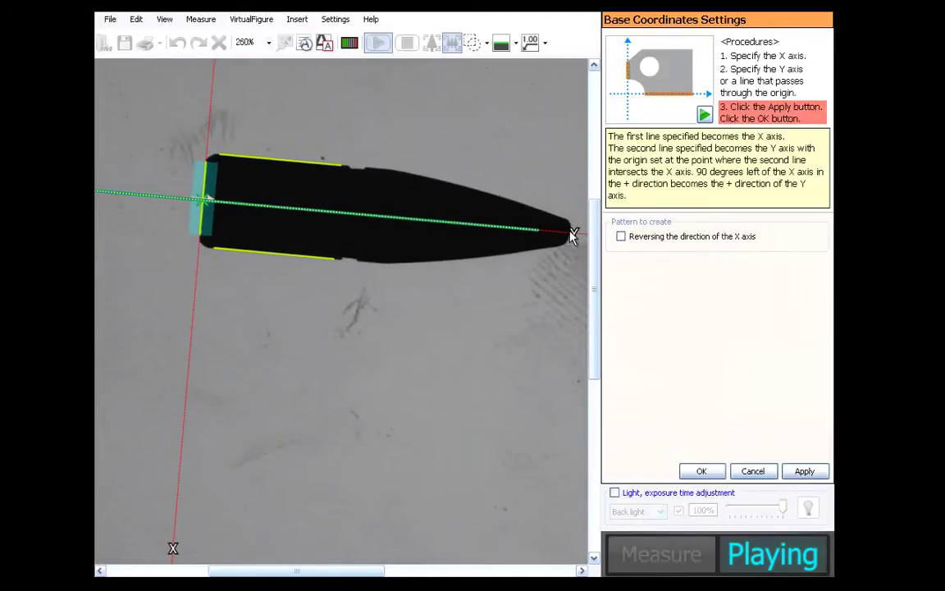
click(620, 237)
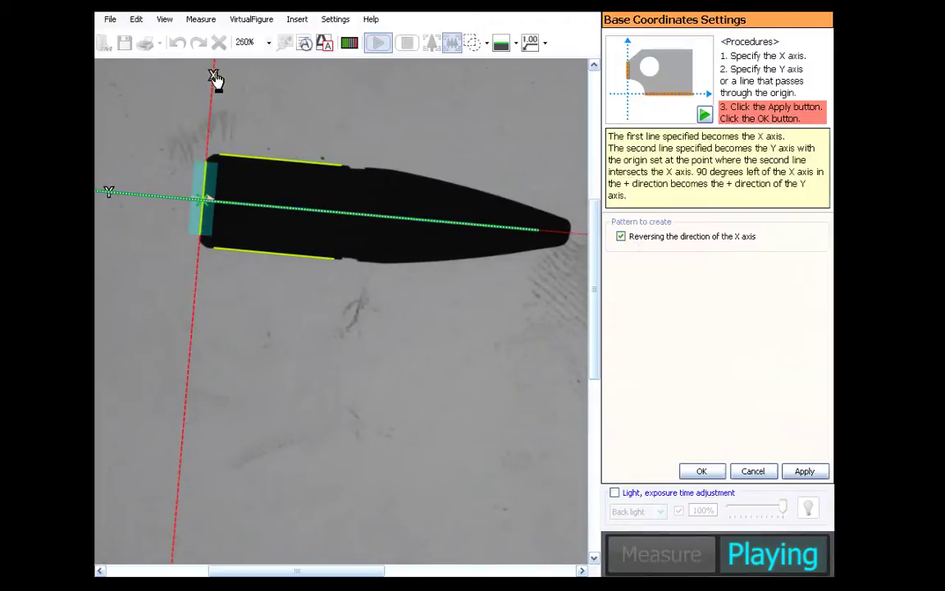
click(702, 472)
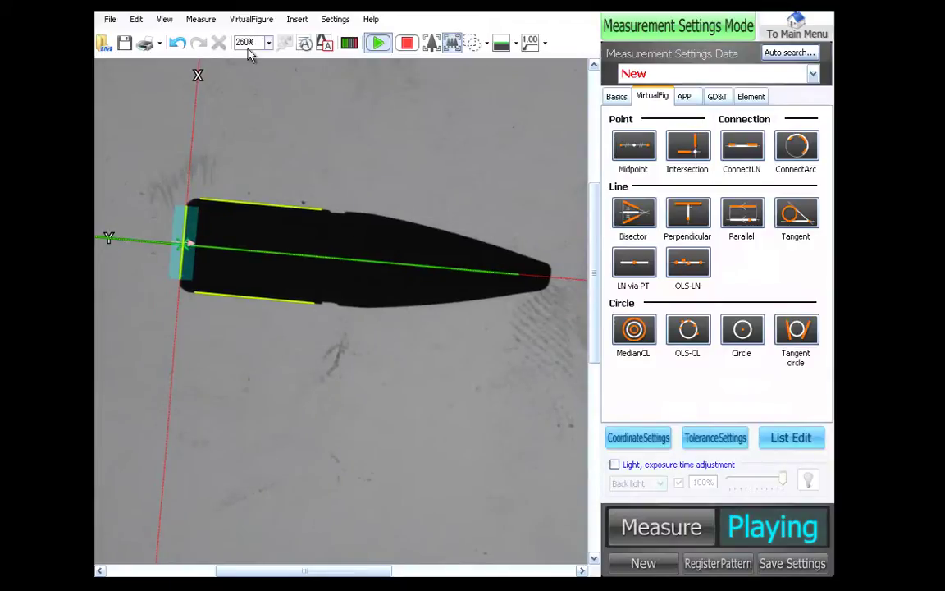
- Start a CAD overlay on the live image and load the saved 2730 measurement setting
click(133, 20)
mouse_move(185, 232)
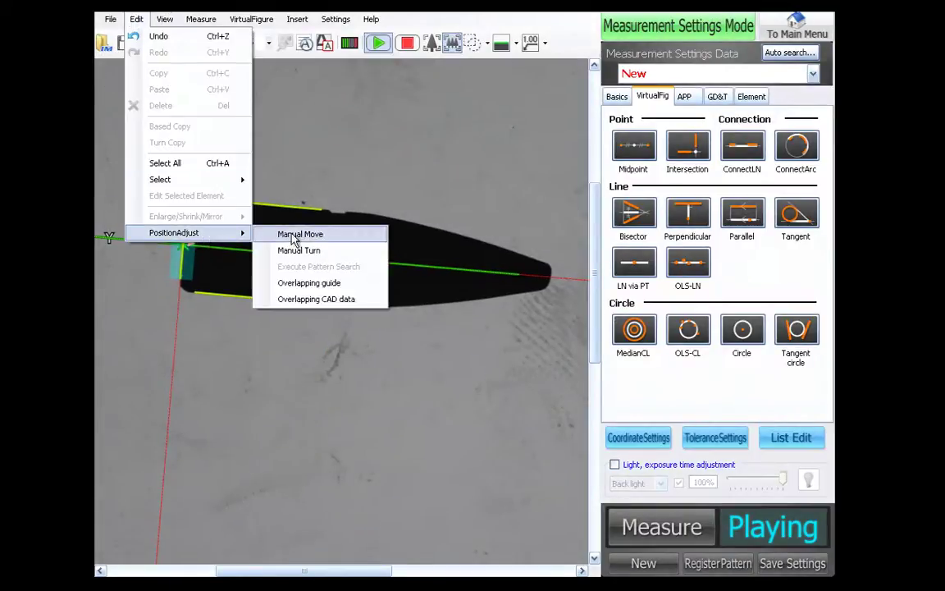
click(361, 302)
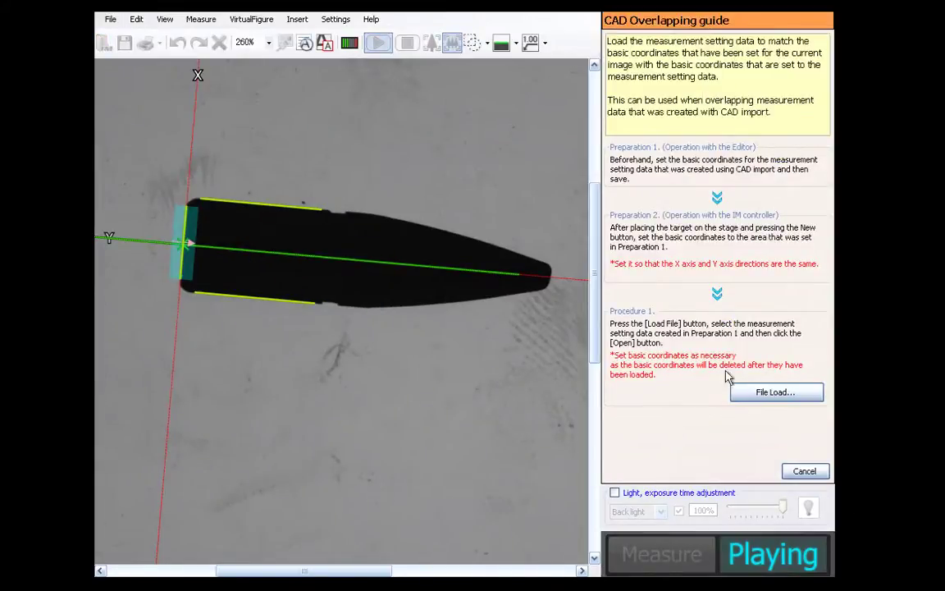
click(739, 392)
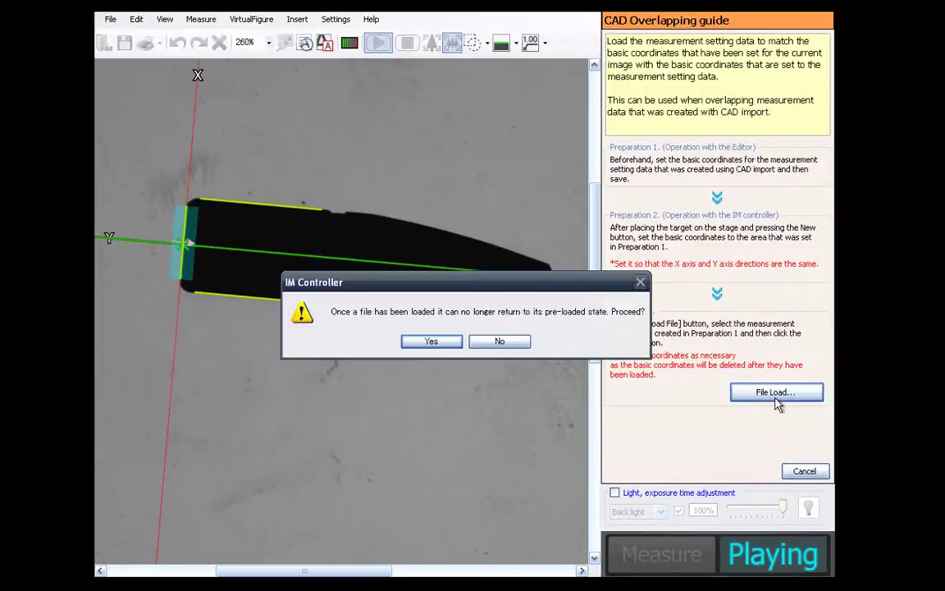
click(428, 344)
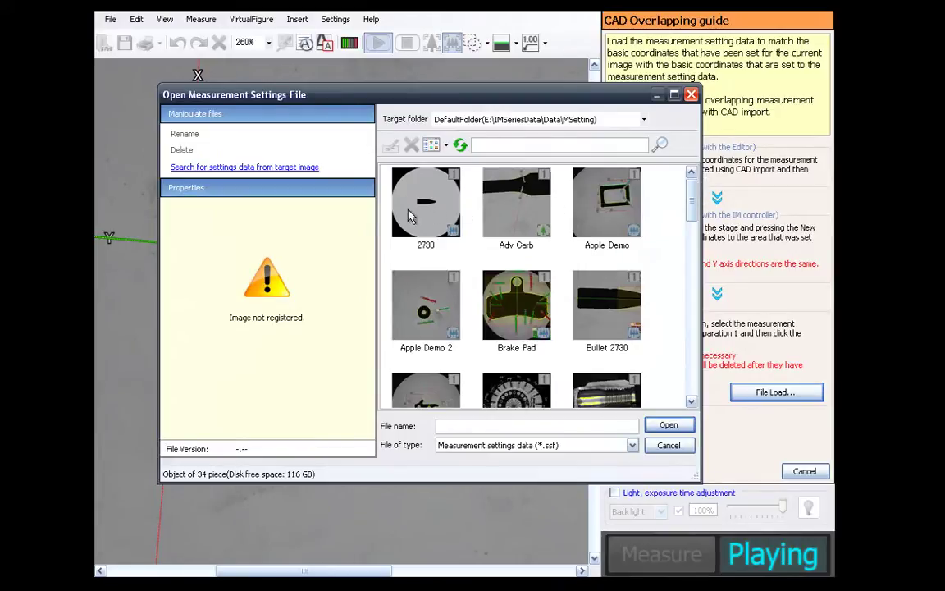
click(428, 225)
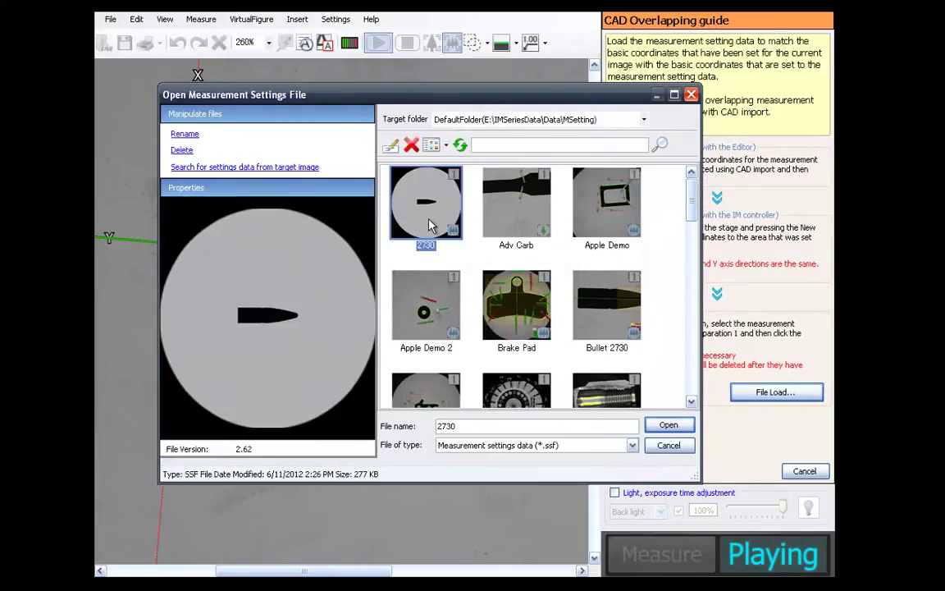
click(666, 426)
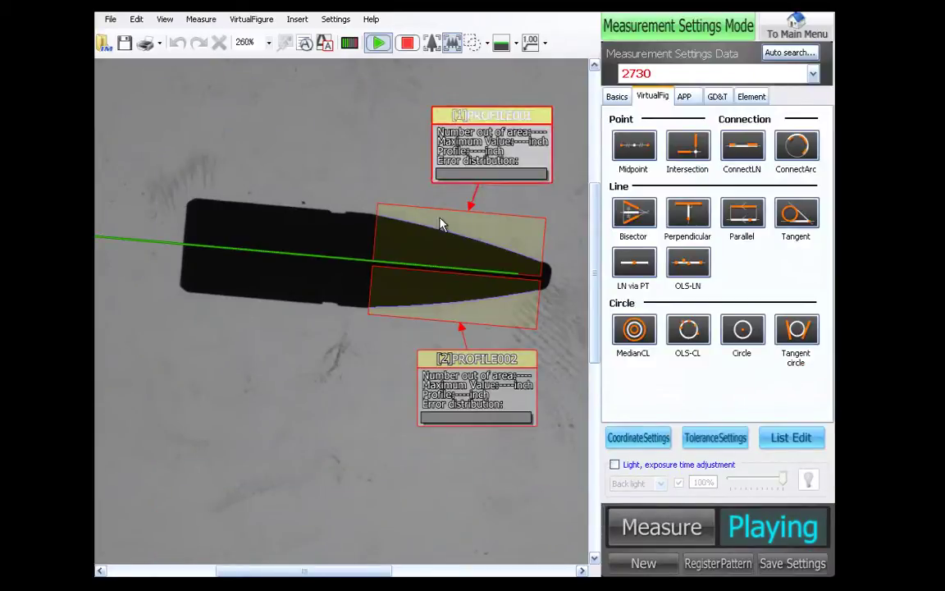
scroll(498, 248, up, 3)
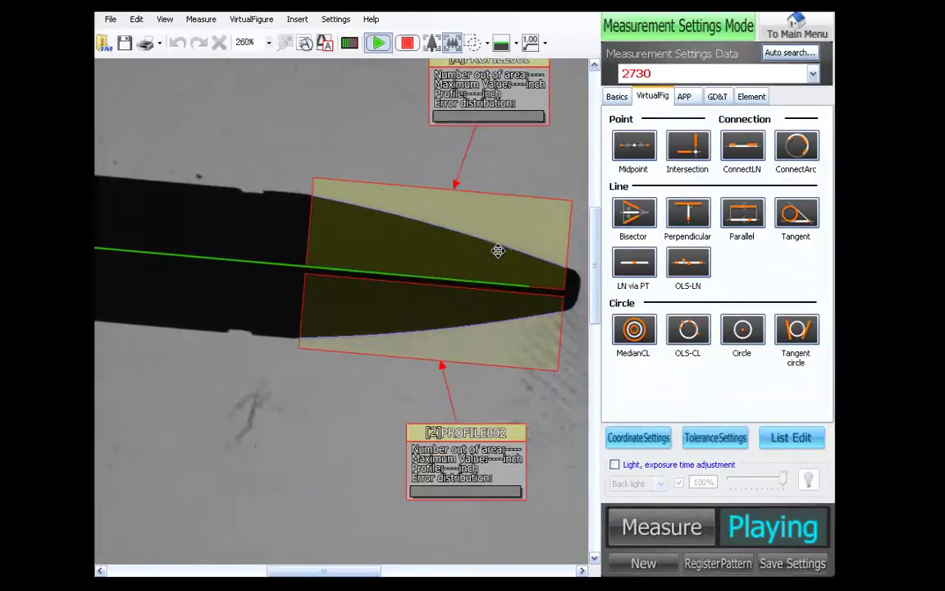
click(487, 42)
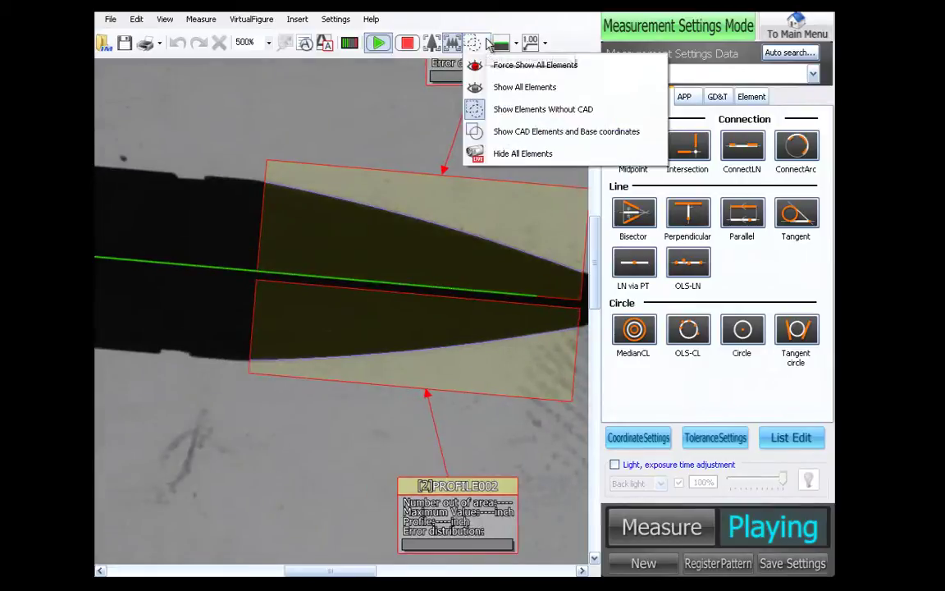
click(509, 135)
scroll(509, 138, down, 1)
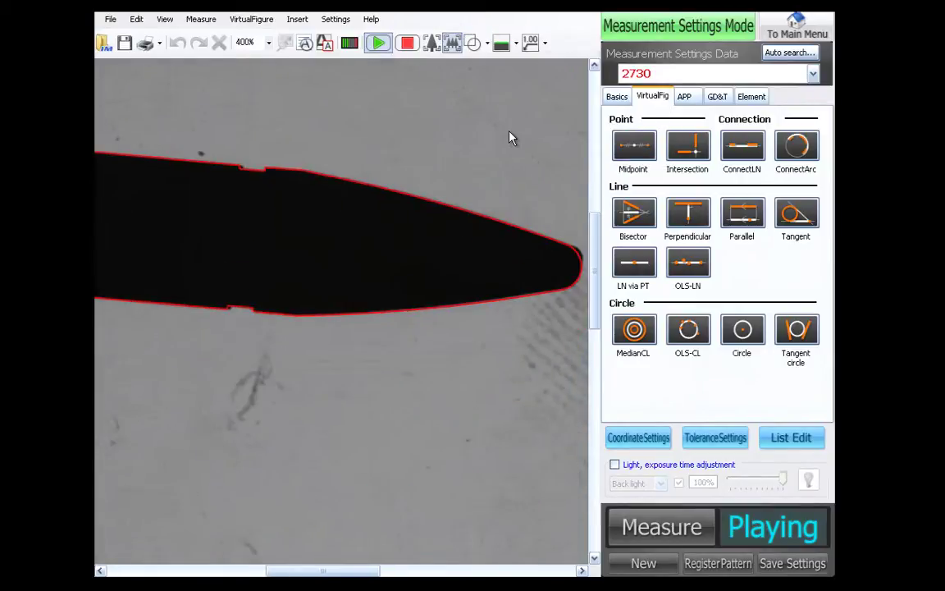
scroll(510, 137, down, 1)
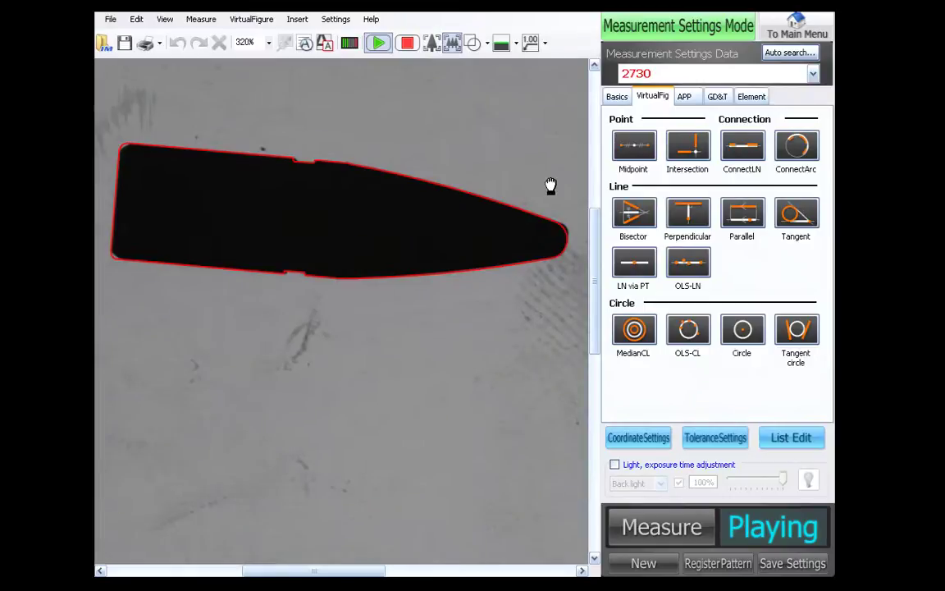
drag(551, 185, 498, 152)
scroll(518, 194, up, 2)
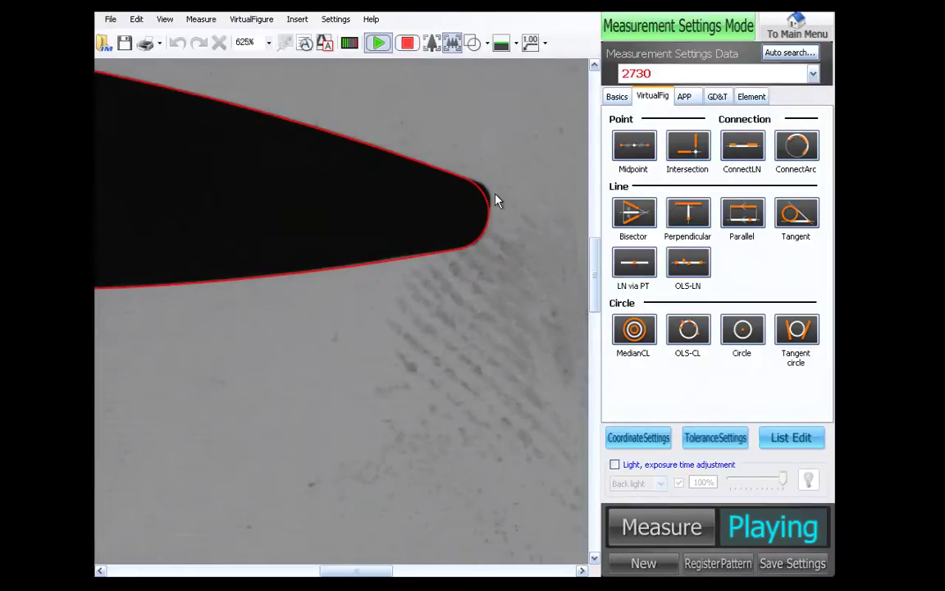
scroll(490, 209, down, 1)
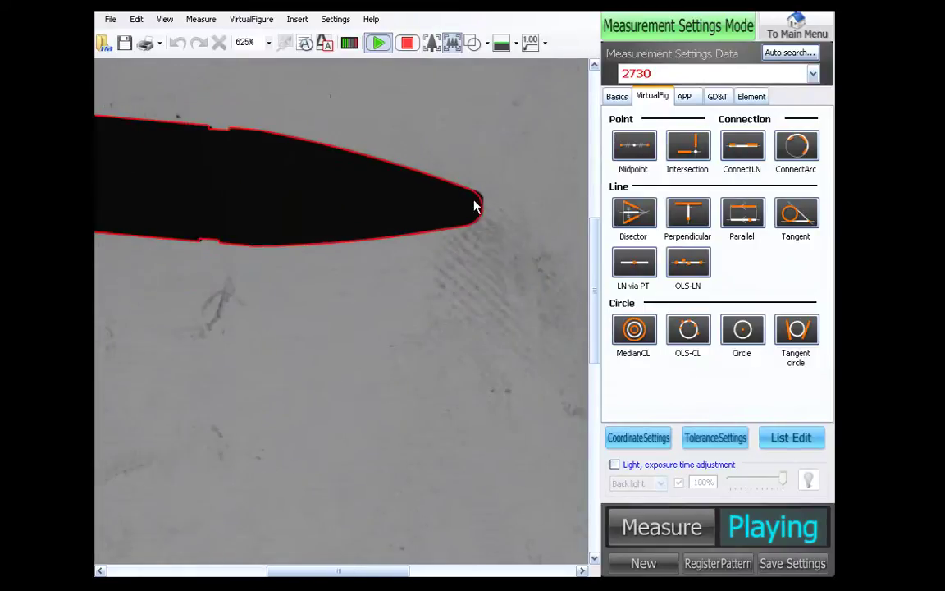
drag(331, 87, 506, 99)
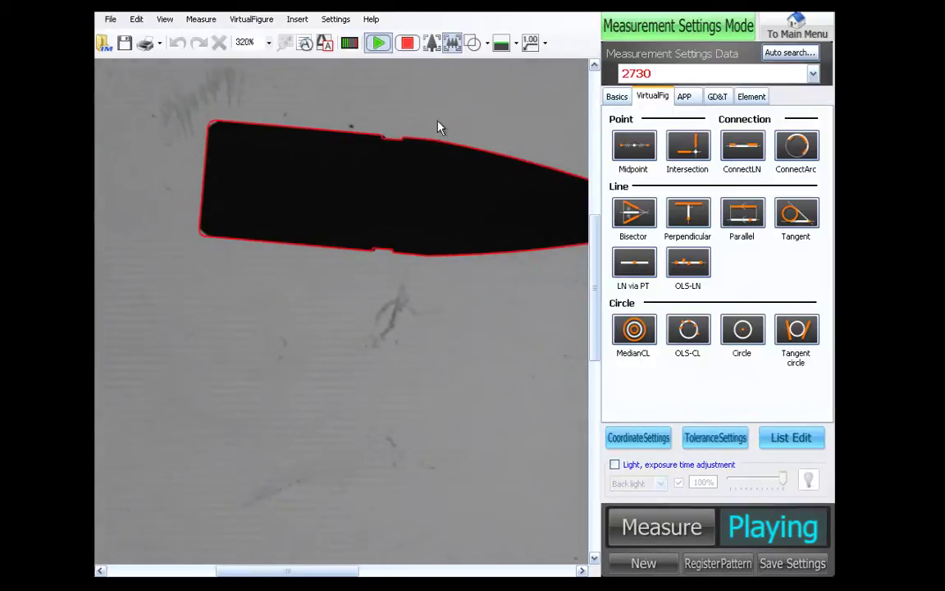
scroll(218, 137, up, 1)
scroll(207, 130, up, 1)
scroll(206, 131, down, 2)
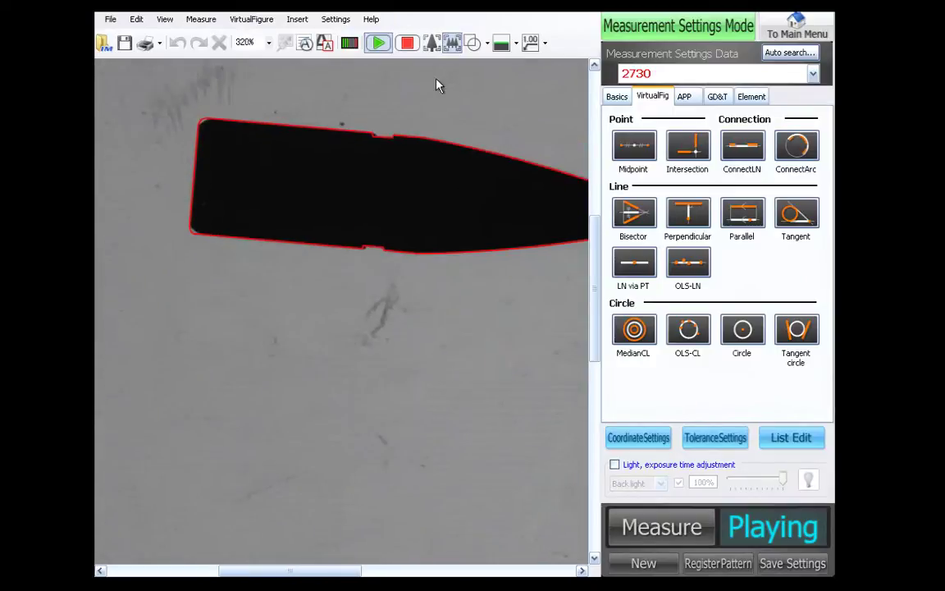
click(486, 43)
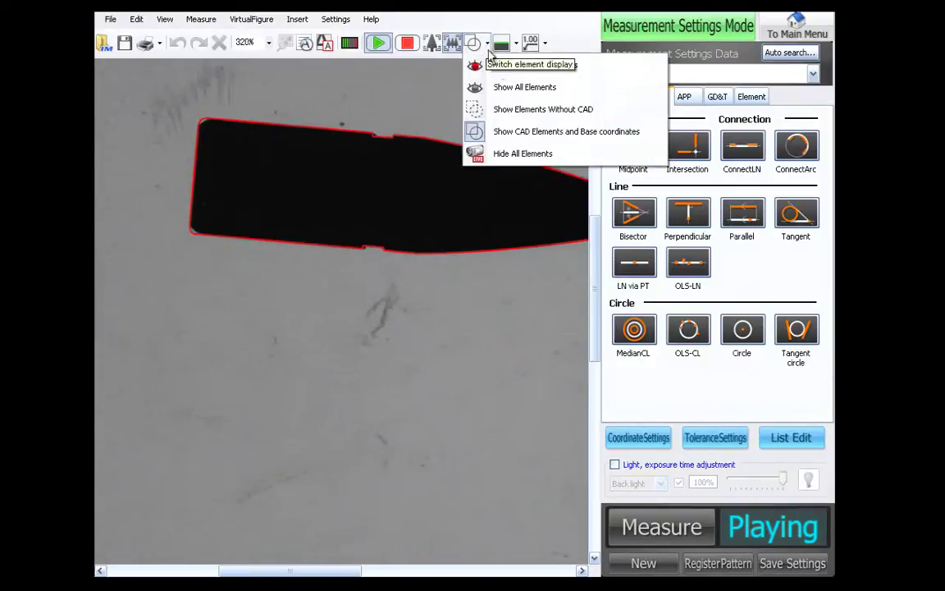
click(508, 91)
scroll(442, 96, down, 2)
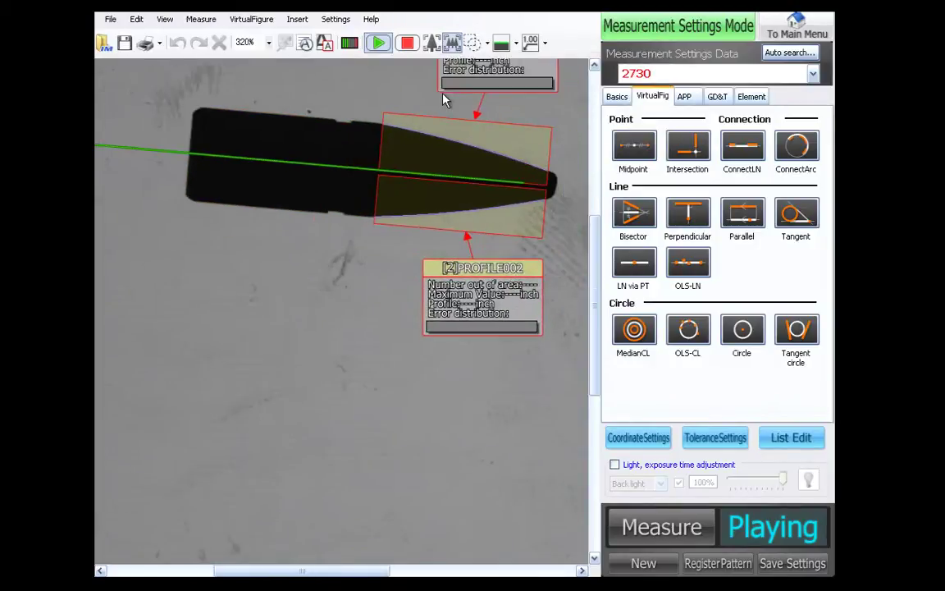
drag(443, 100, 439, 131)
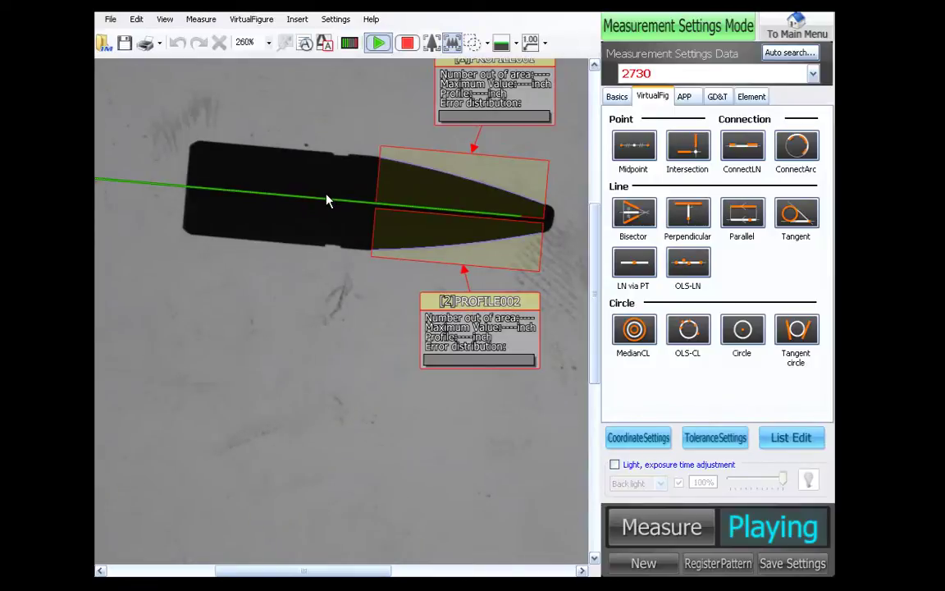
- Add a line element along the bullet's flat base edge
click(760, 100)
click(641, 219)
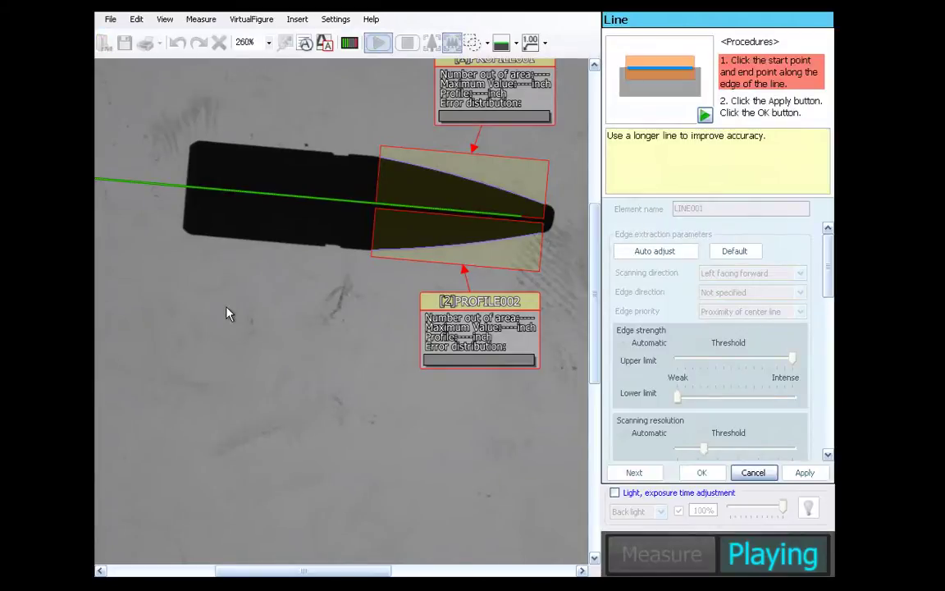
click(189, 148)
click(179, 228)
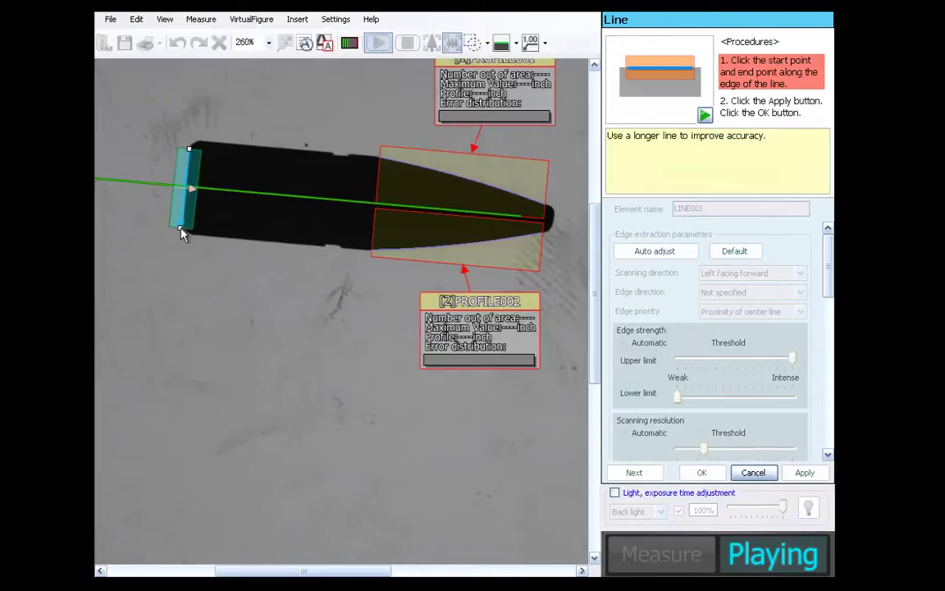
click(707, 475)
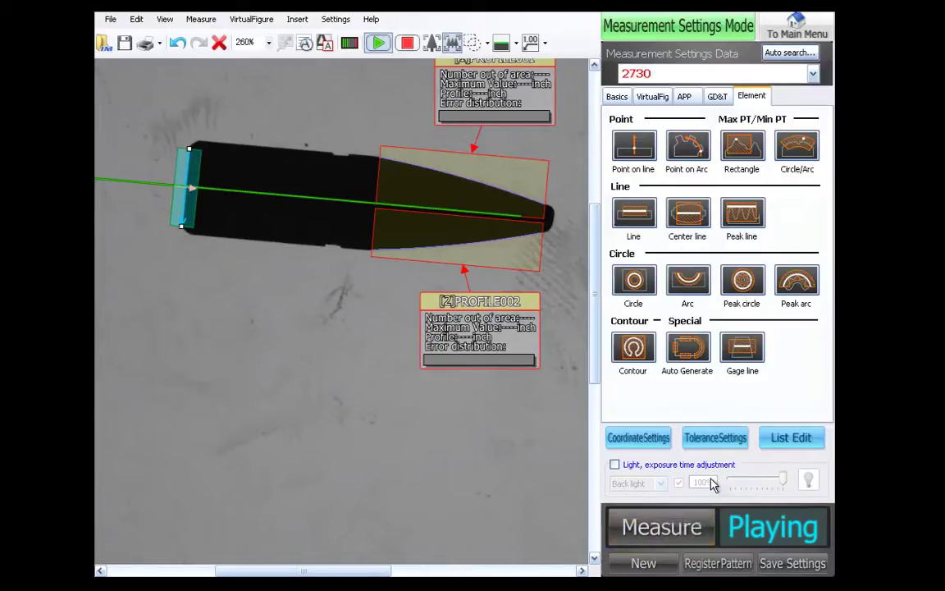
click(691, 528)
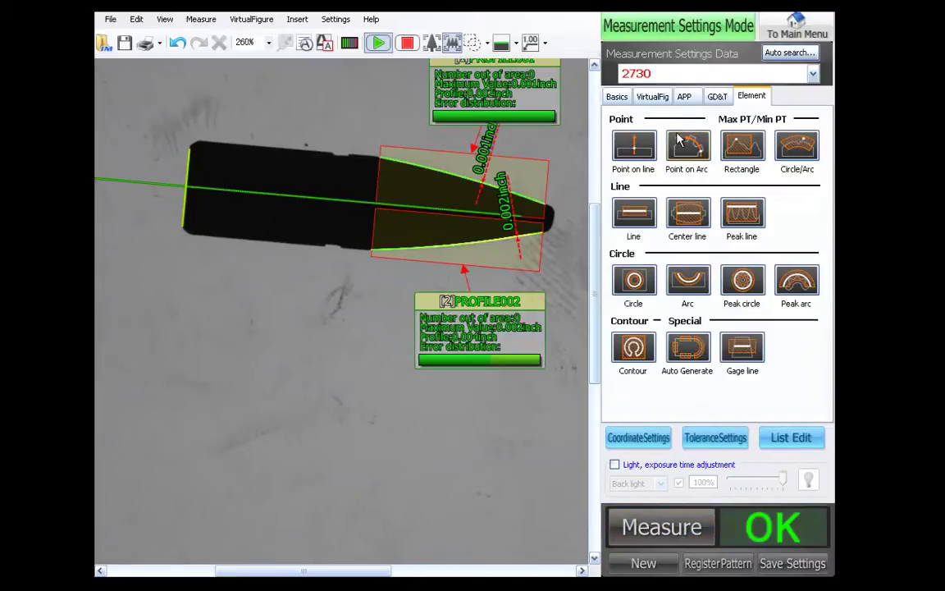
- Redefine two-line base coordinates from the base edge and centre line, reversing X
click(639, 438)
click(618, 193)
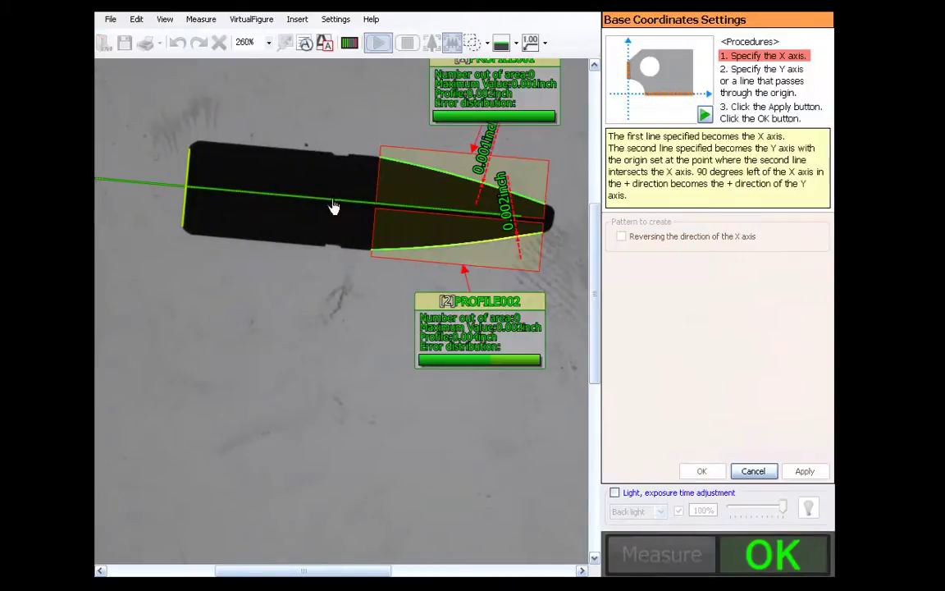
click(190, 169)
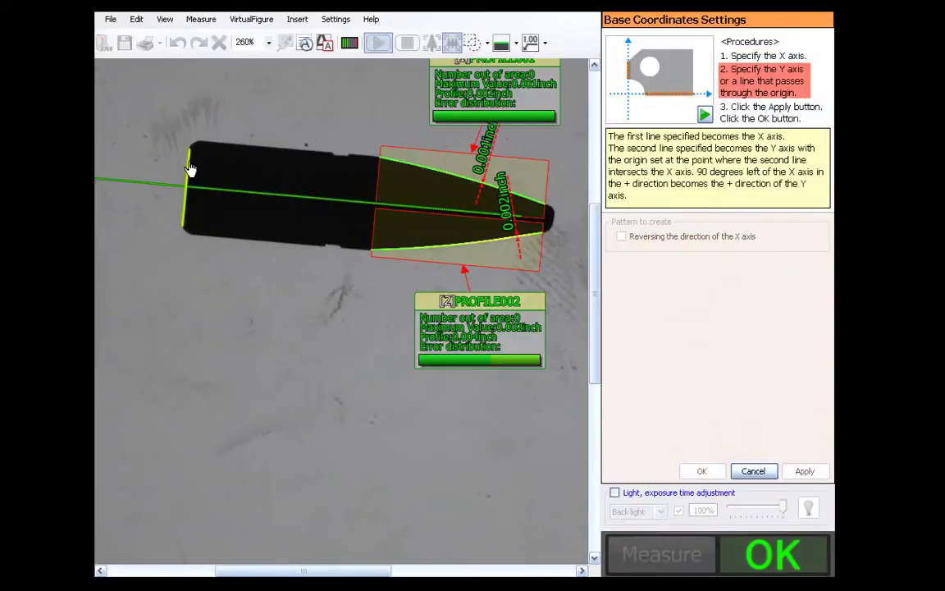
click(240, 193)
click(621, 237)
click(701, 471)
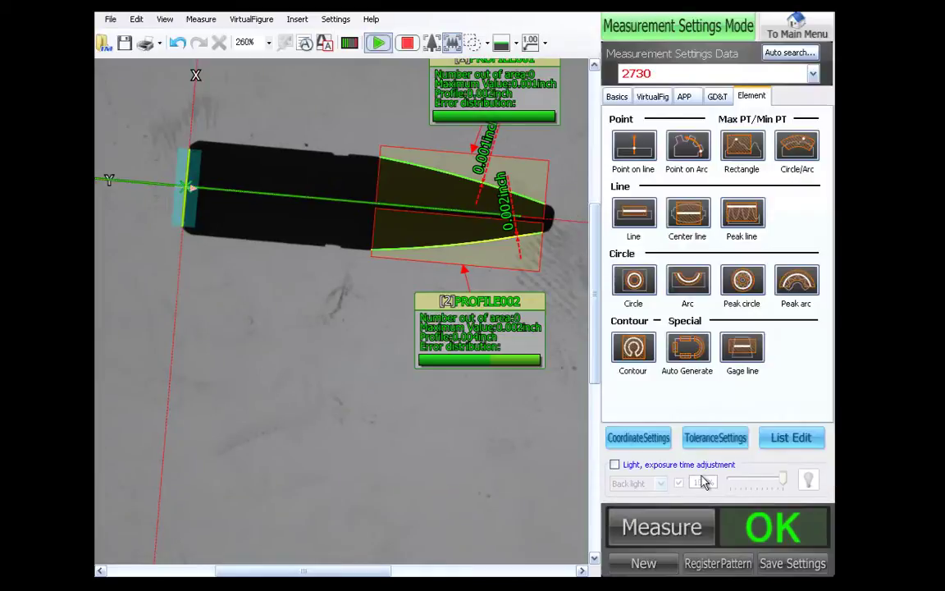
- Measure the bullet and inspect both profile regions close up, then zoom back out
click(661, 526)
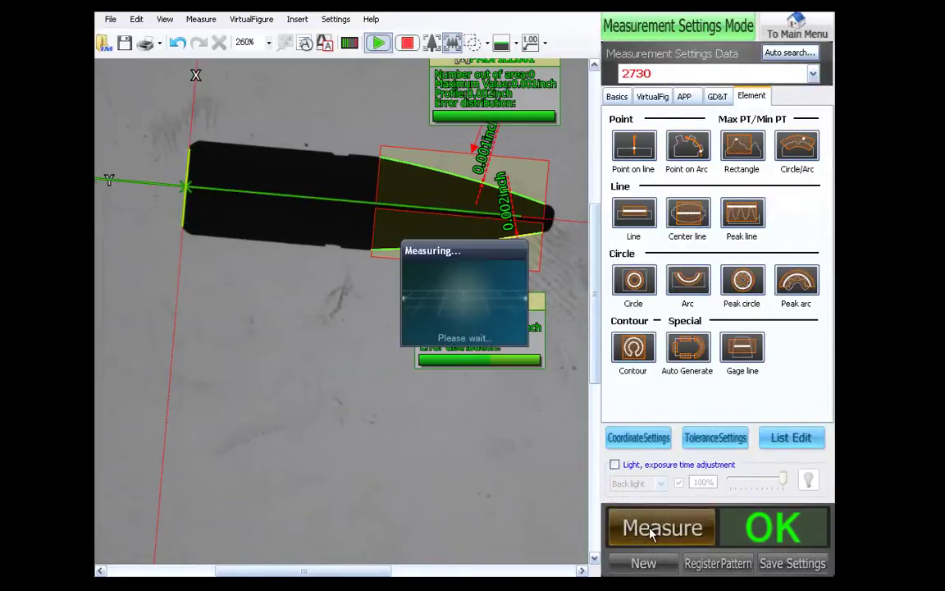
drag(314, 289, 334, 337)
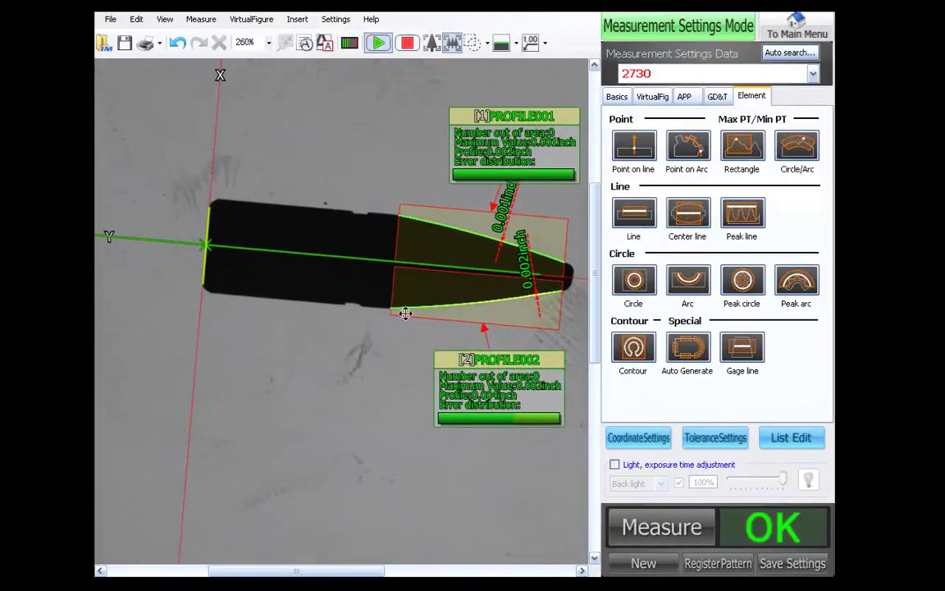
scroll(528, 297, up, 5)
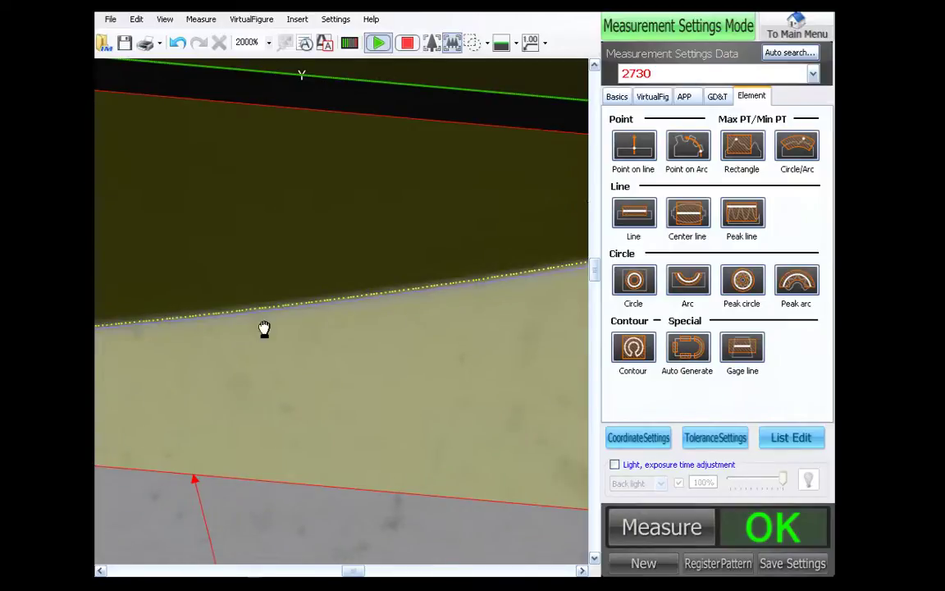
mouse_move(268, 329)
mouse_down()
mouse_move(587, 279)
mouse_move(386, 344)
mouse_move(210, 354)
mouse_move(333, 196)
mouse_move(306, 411)
mouse_move(190, 267)
mouse_move(312, 302)
mouse_up()
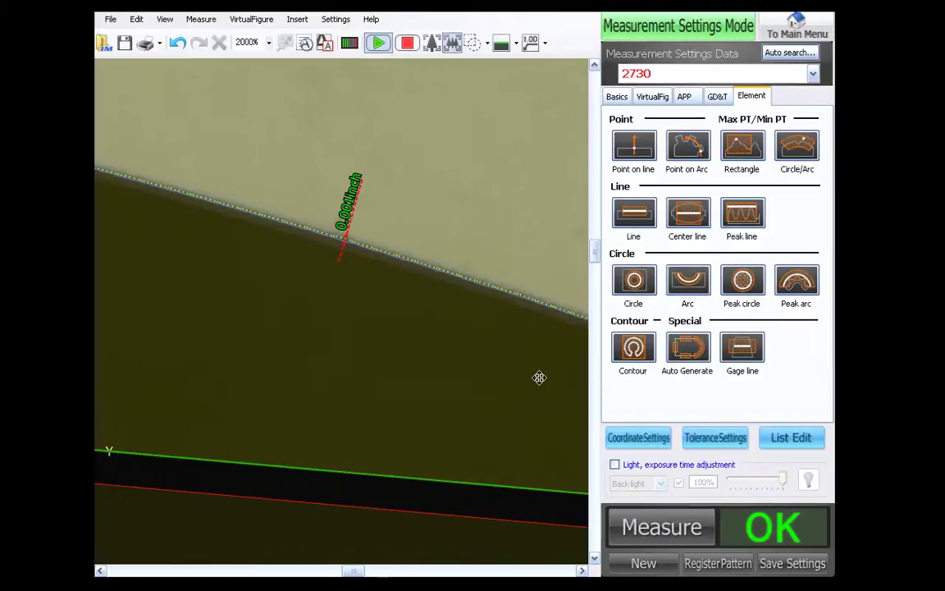
drag(540, 380, 156, 257)
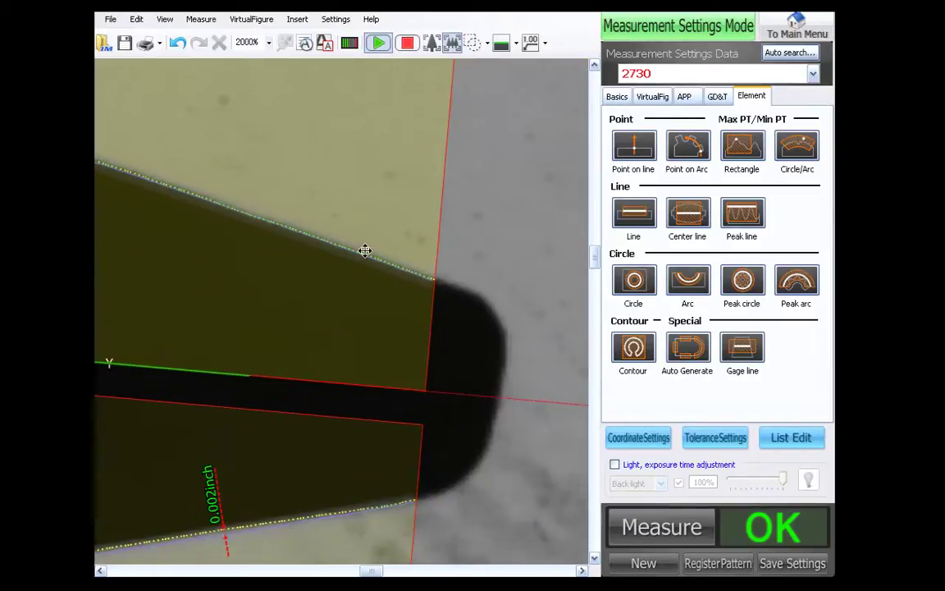
scroll(255, 281, down, 1)
scroll(255, 281, down, 4)
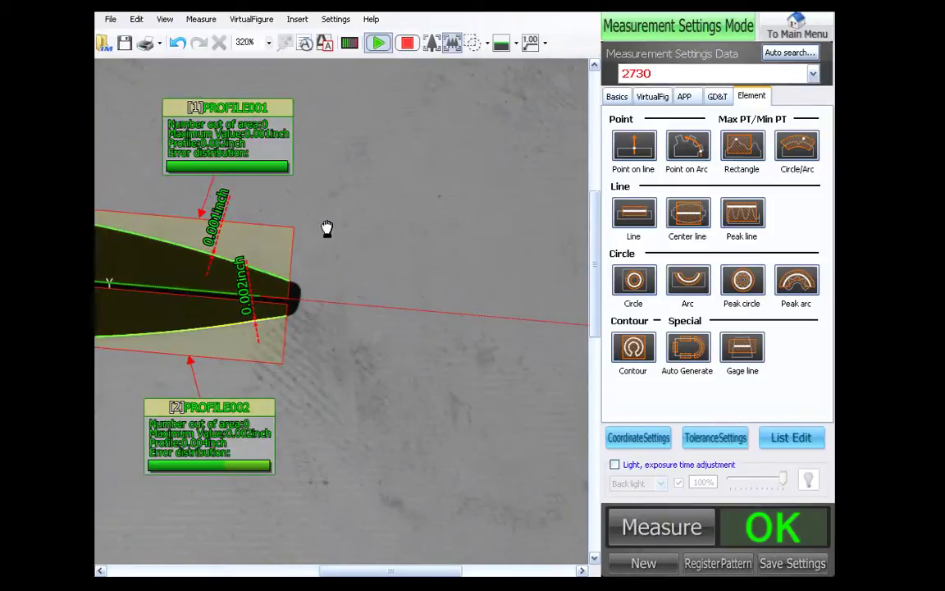
drag(326, 228, 561, 211)
scroll(561, 210, down, 1)
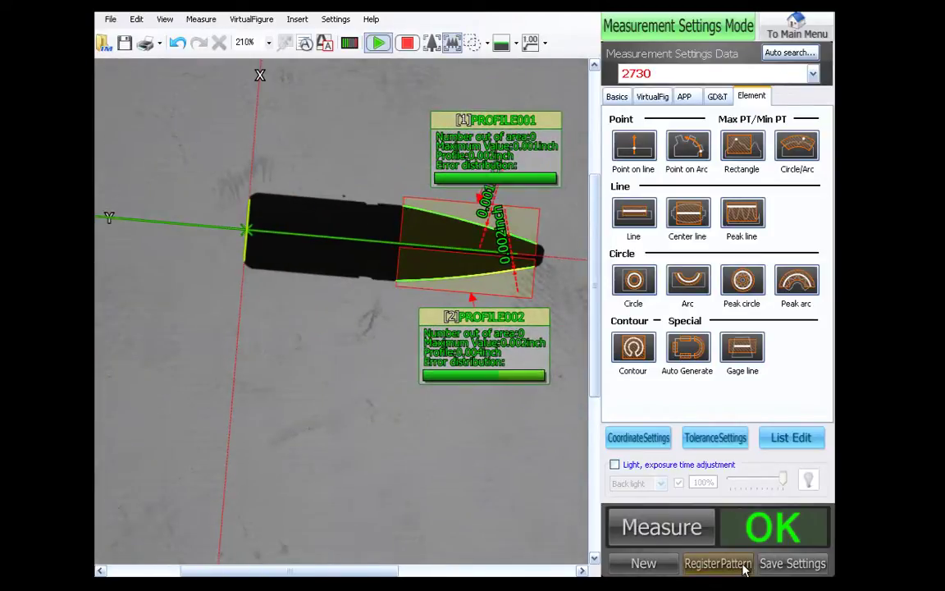
- Register the bullet as the search pattern and save the 2730 setting
click(741, 566)
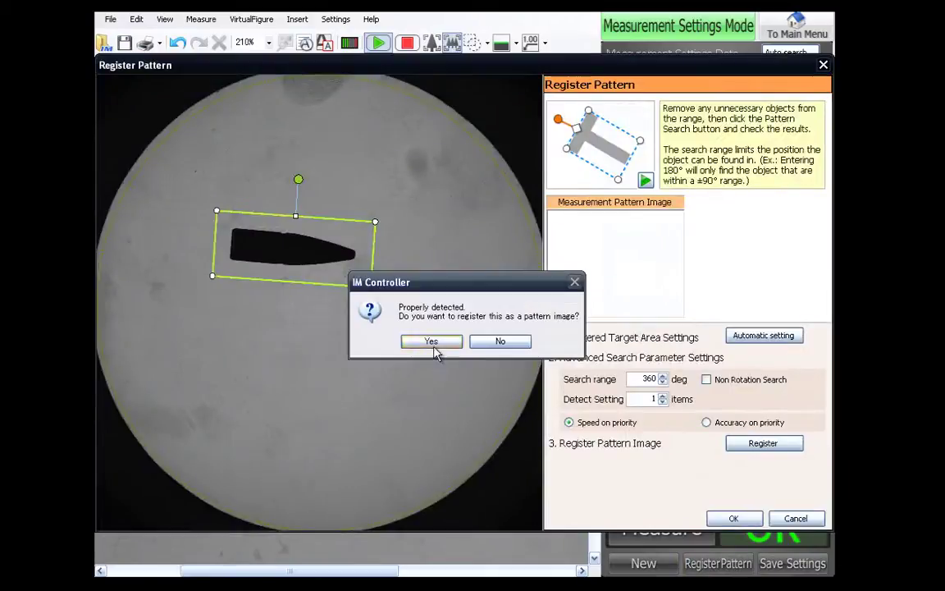
click(433, 343)
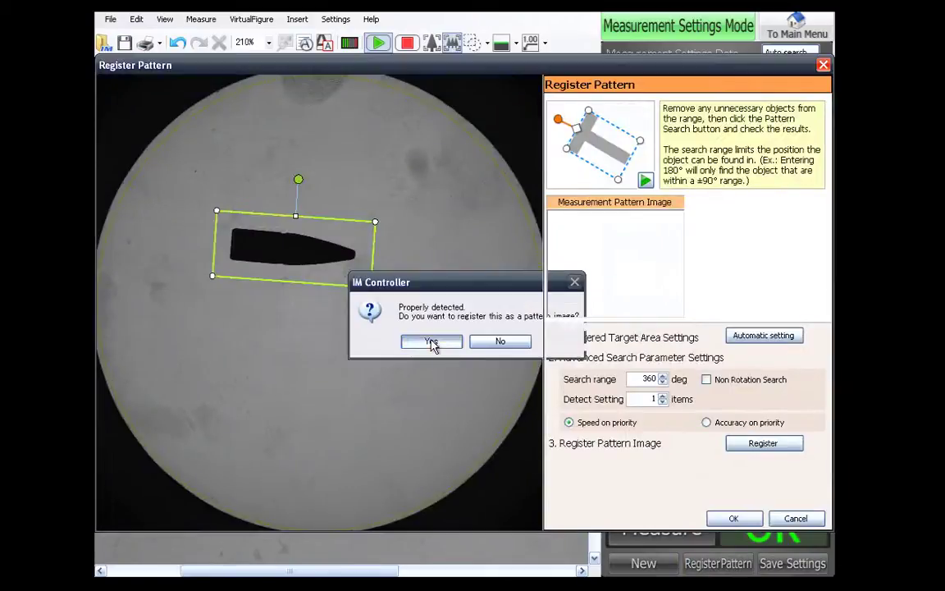
click(715, 511)
click(792, 566)
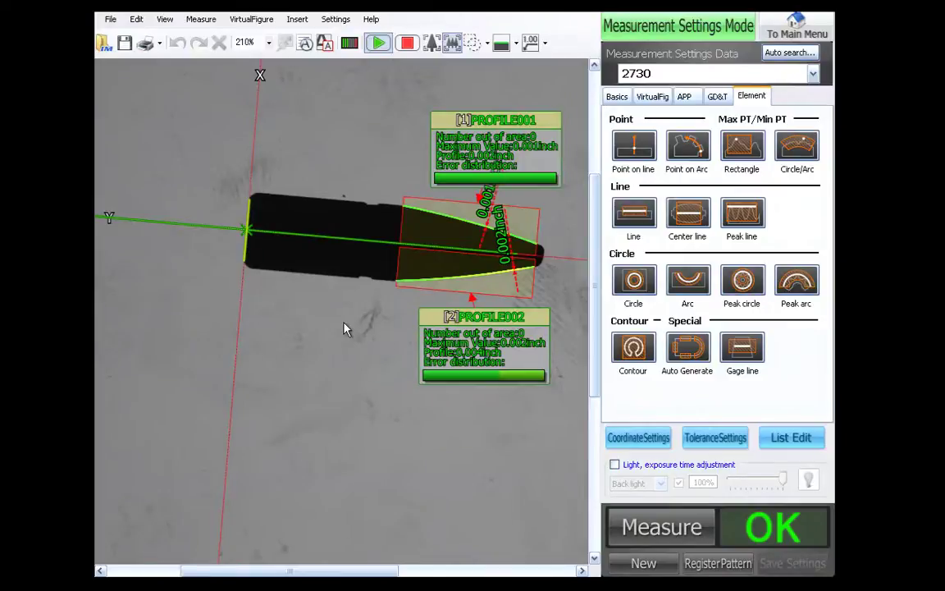
scroll(352, 324, down, 2)
- Return to the main menu and close the Combine multi measurement setup without changes
click(823, 20)
click(581, 403)
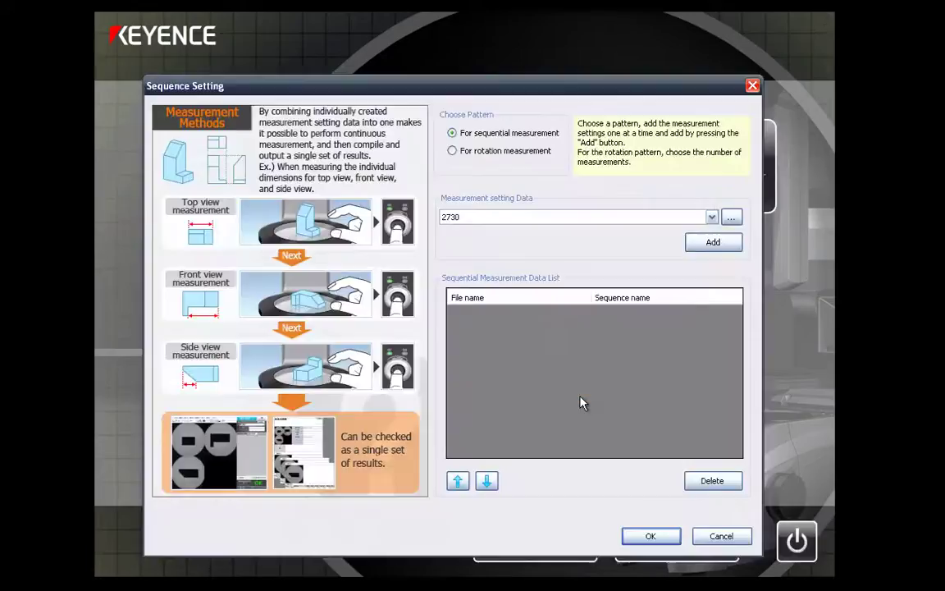
click(719, 536)
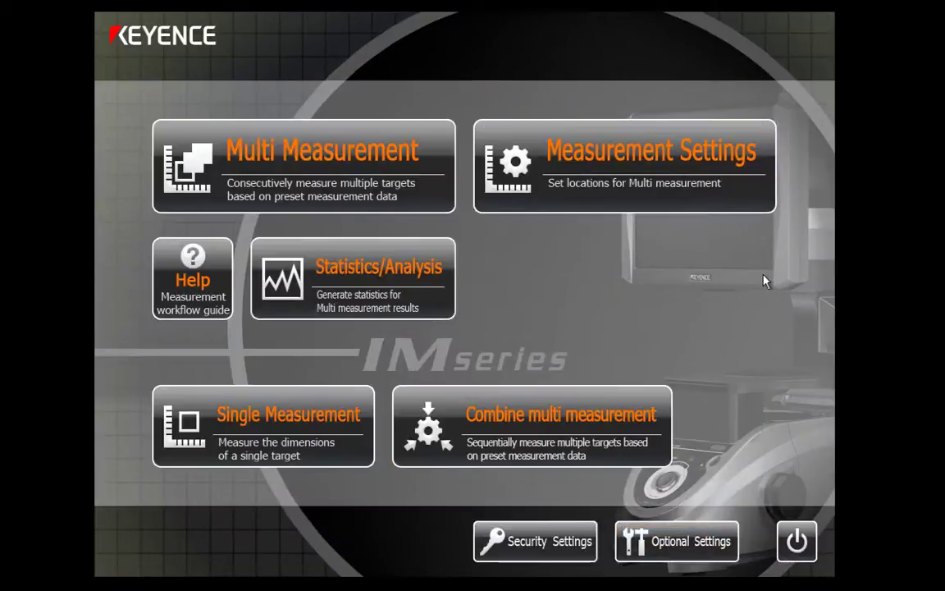